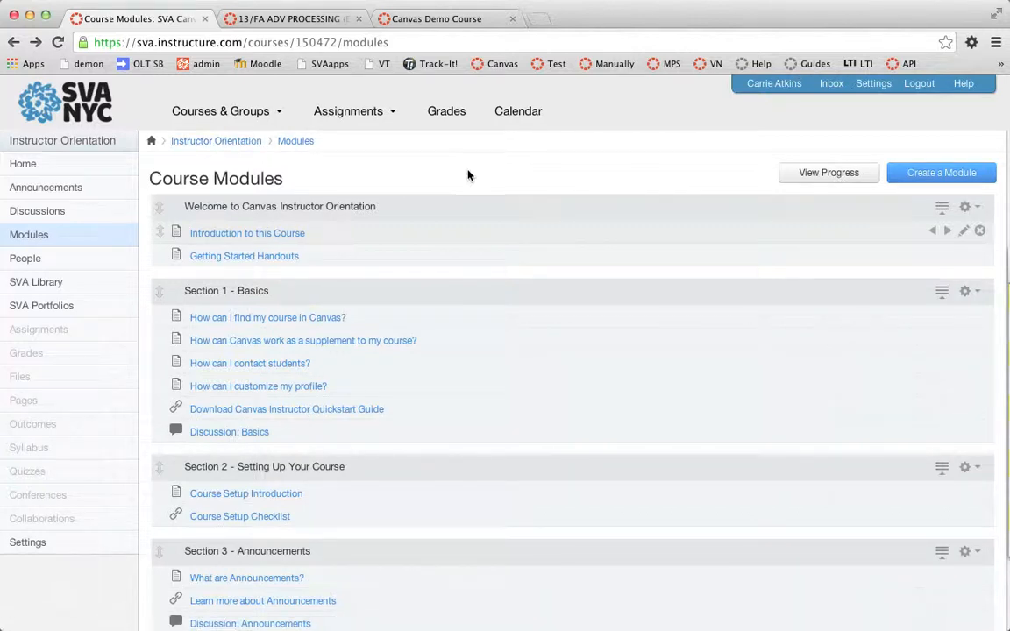
- Scroll through the Instructor Orientation course modules to review their sections and items
scroll(467, 176, "down", 2)
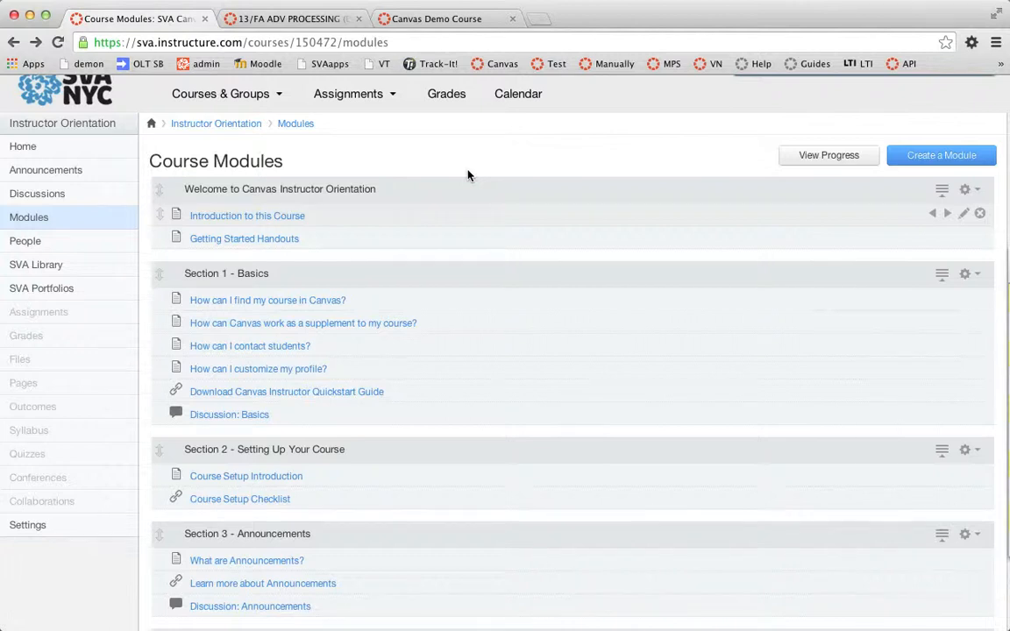
scroll(467, 175, "down", 2)
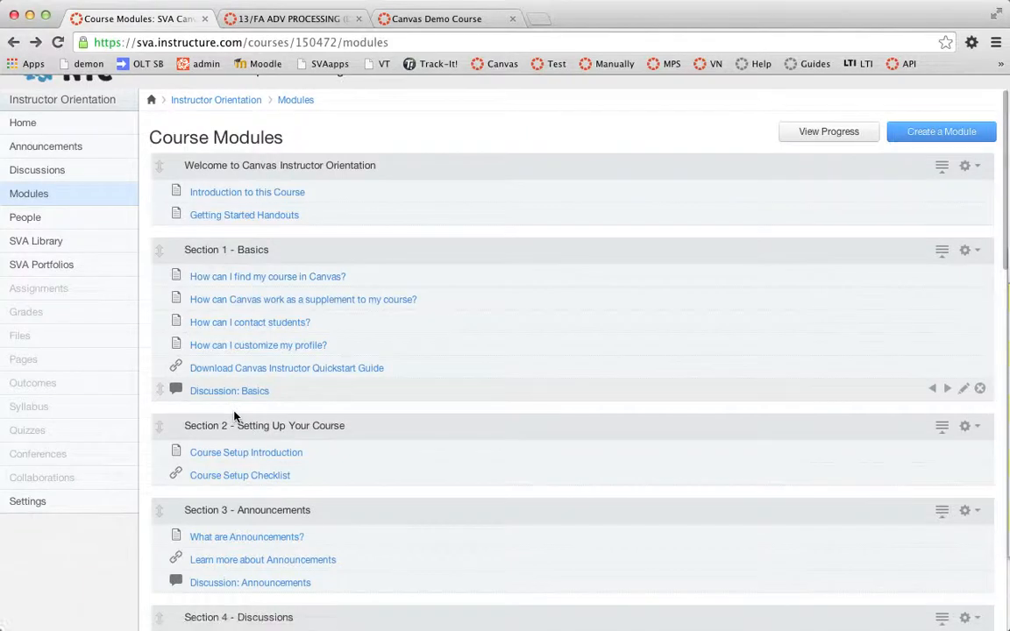
scroll(234, 416, "down", 2)
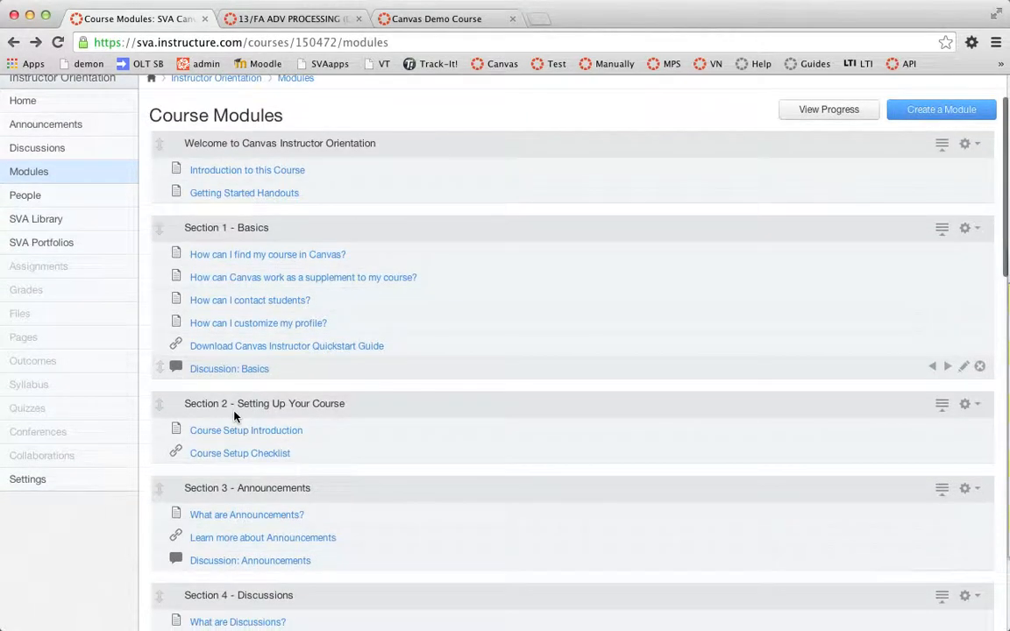
scroll(234, 415, "down", 3)
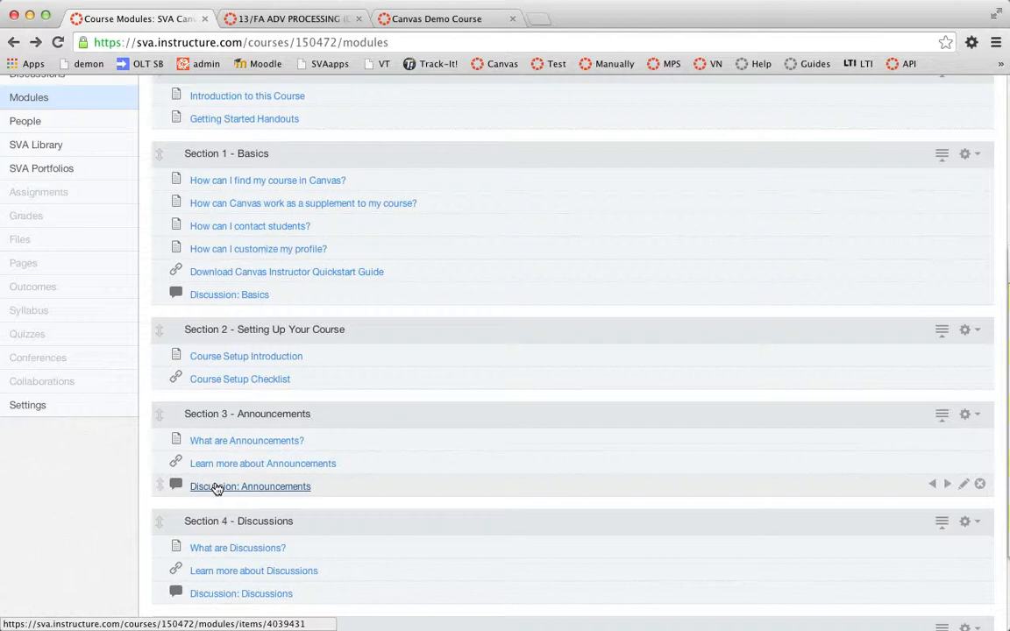
scroll(216, 489, "down", 5)
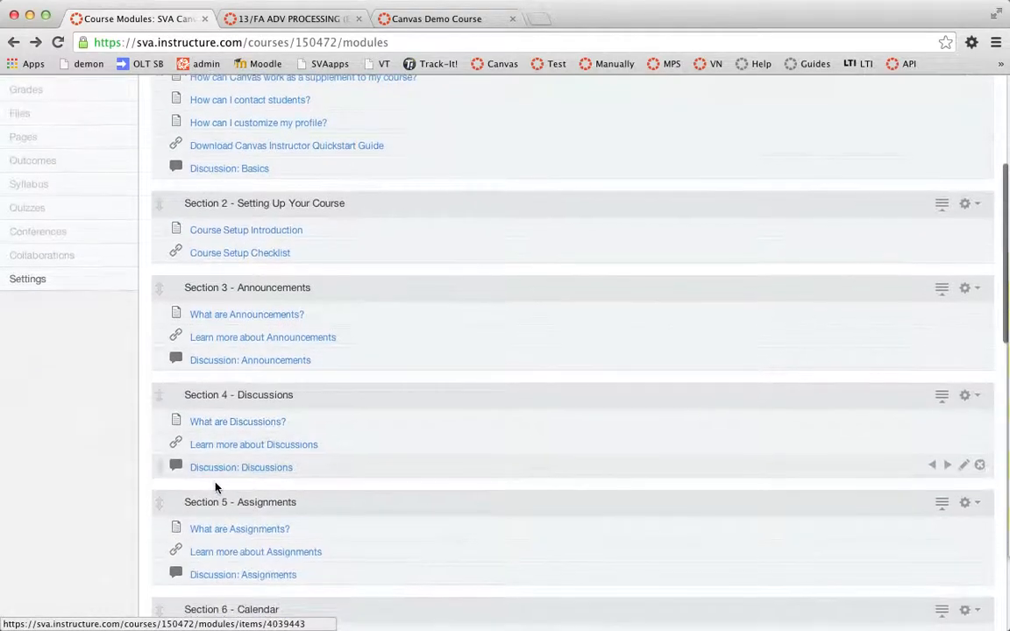
scroll(216, 488, "down", 2)
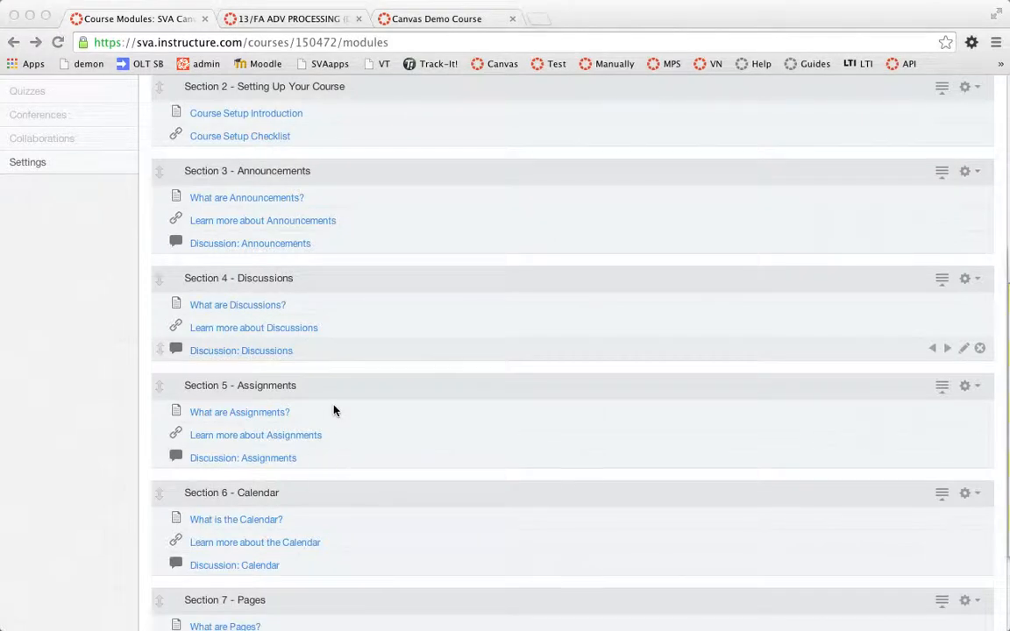
- Open What are Announcements? and step through the Section 3 items into the next module, then return to the modules list
left_click(272, 196)
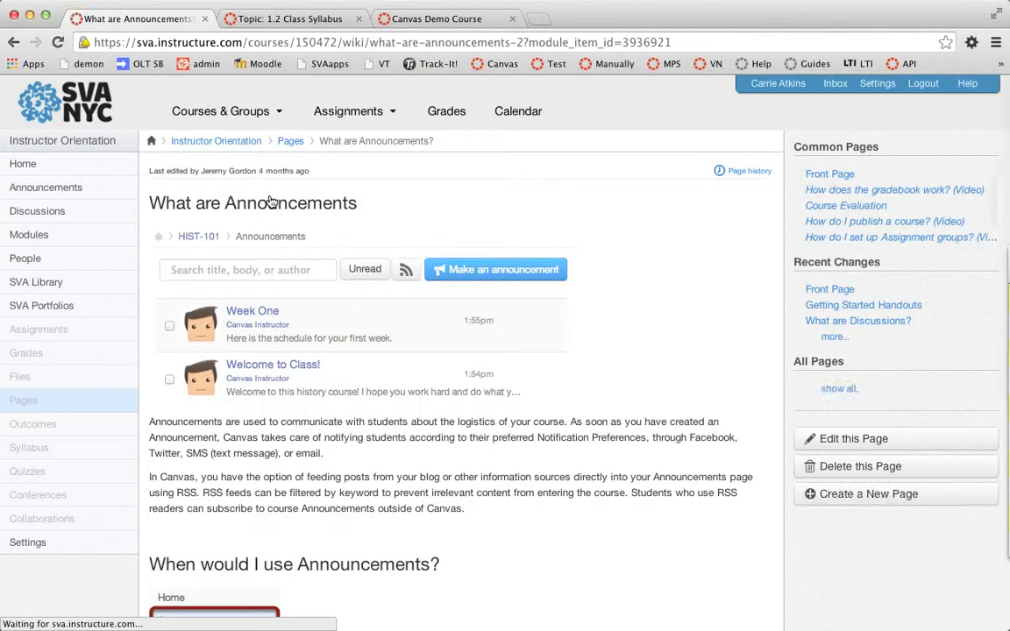
scroll(685, 455, "down", 5)
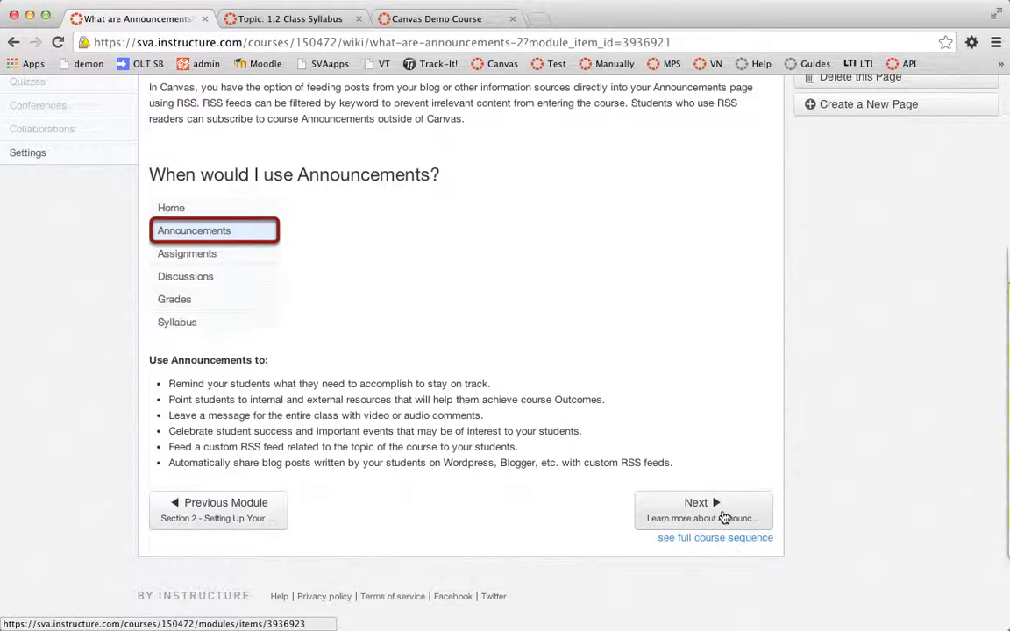
left_click(724, 519)
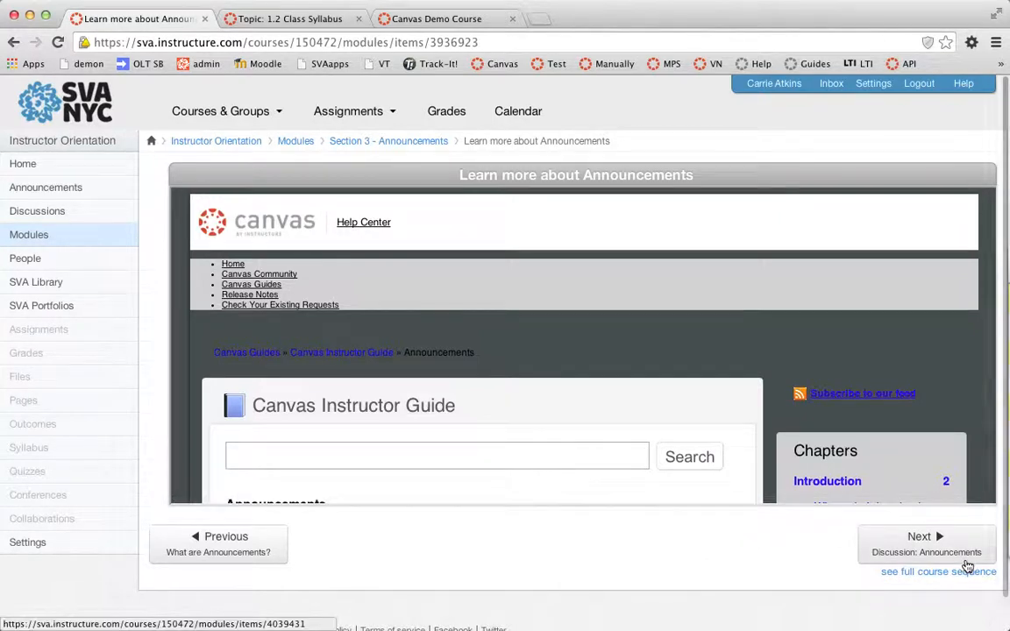
left_click(968, 565)
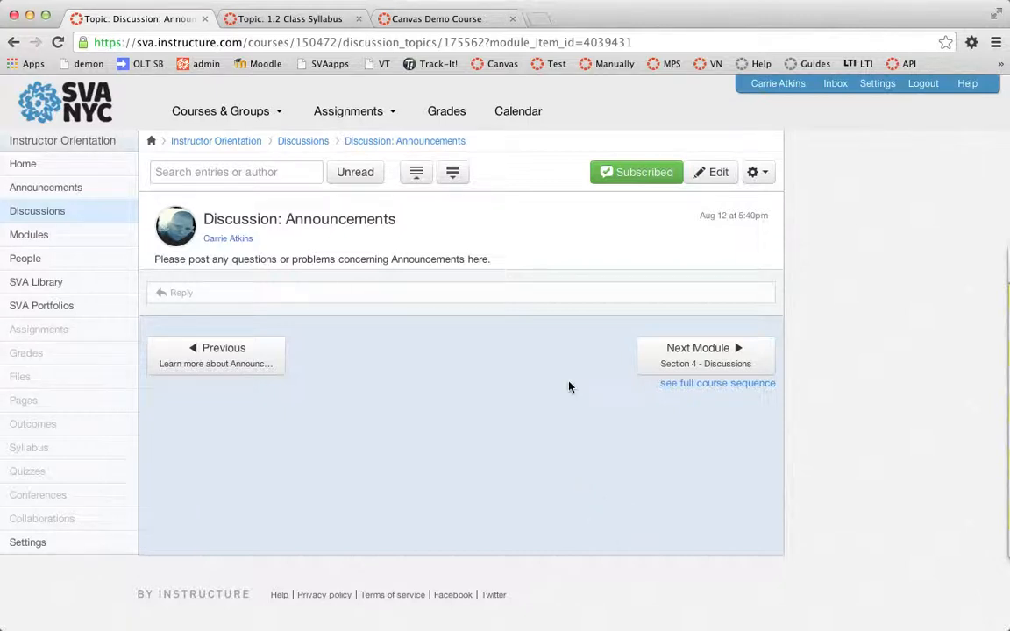
left_click(729, 365)
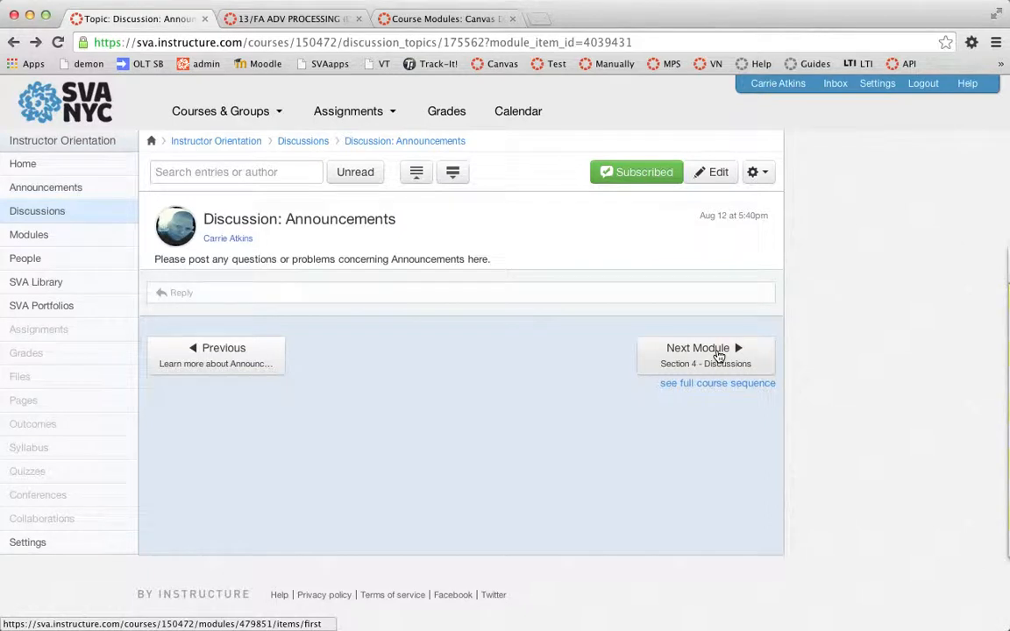
left_click(719, 355)
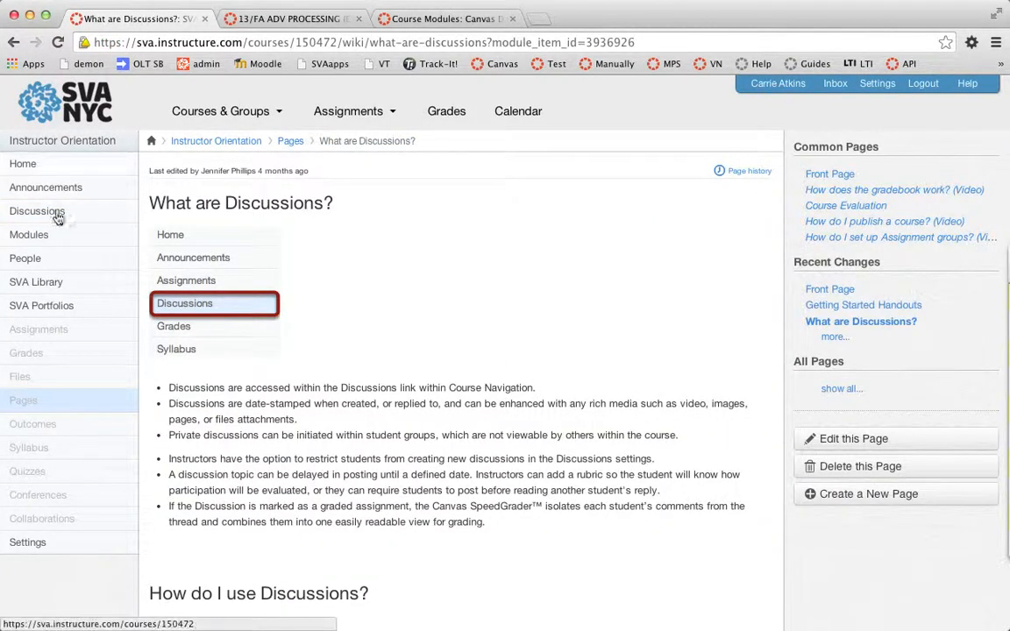
left_click(23, 164)
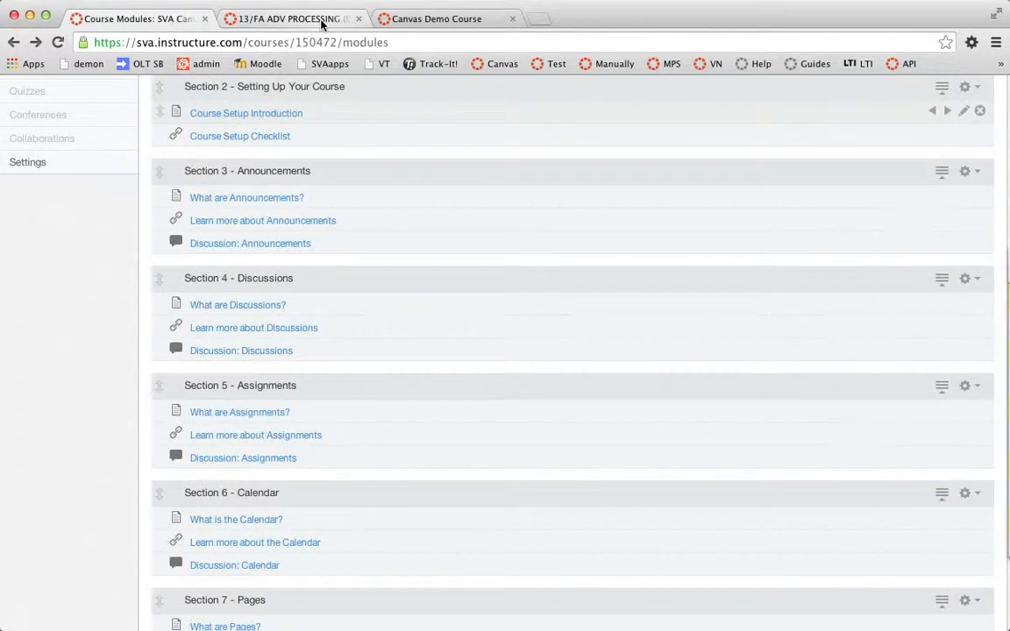
- Switch to the 13/FA ADV PROCESSING course and review how its modules are organized into sessions
left_click(289, 18)
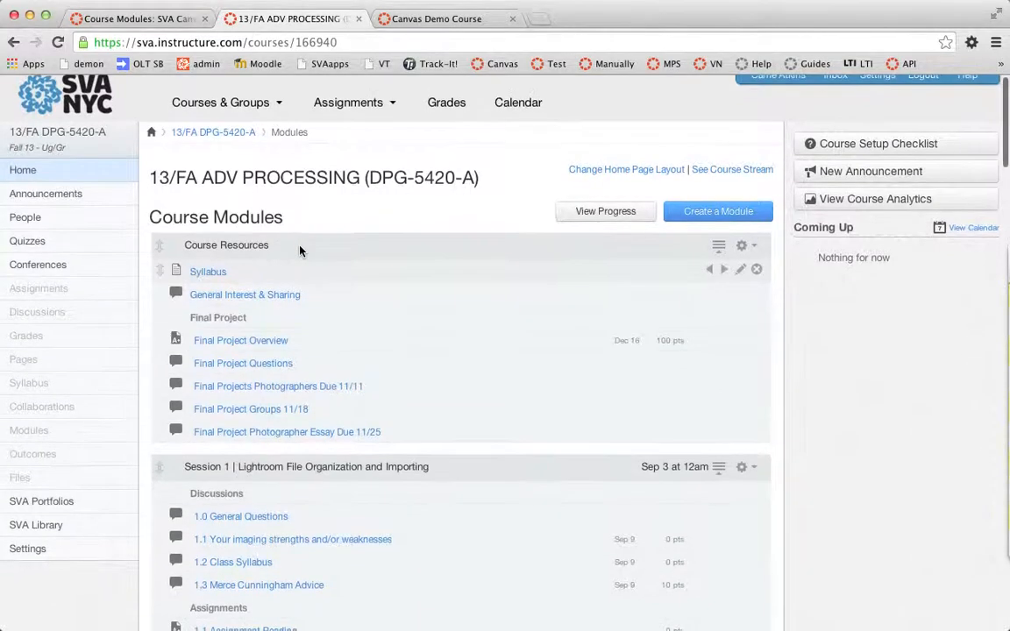
scroll(299, 251, "down", 2)
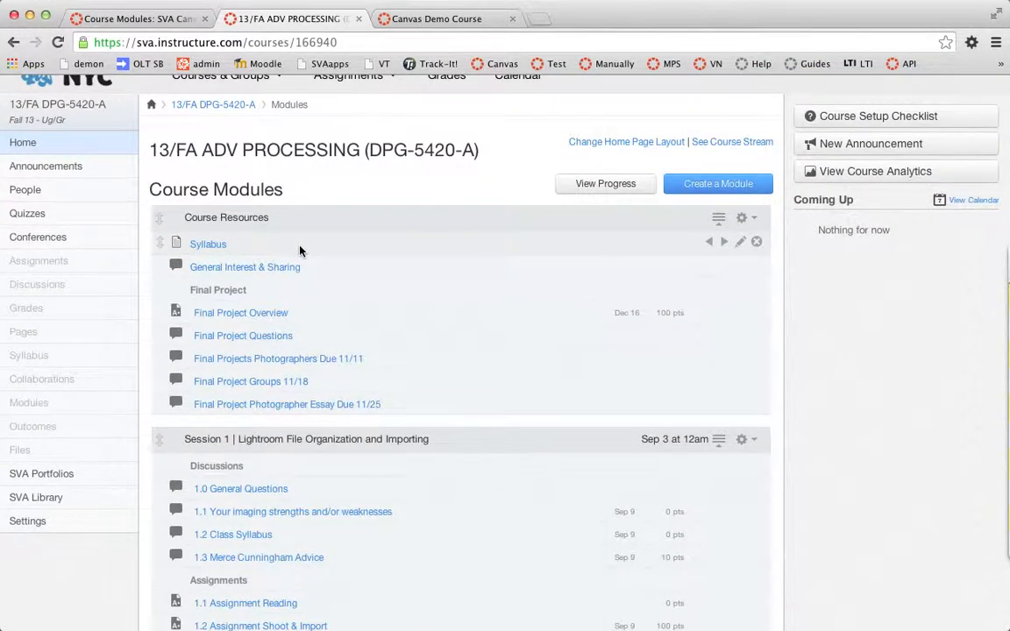
scroll(299, 251, "down", 3)
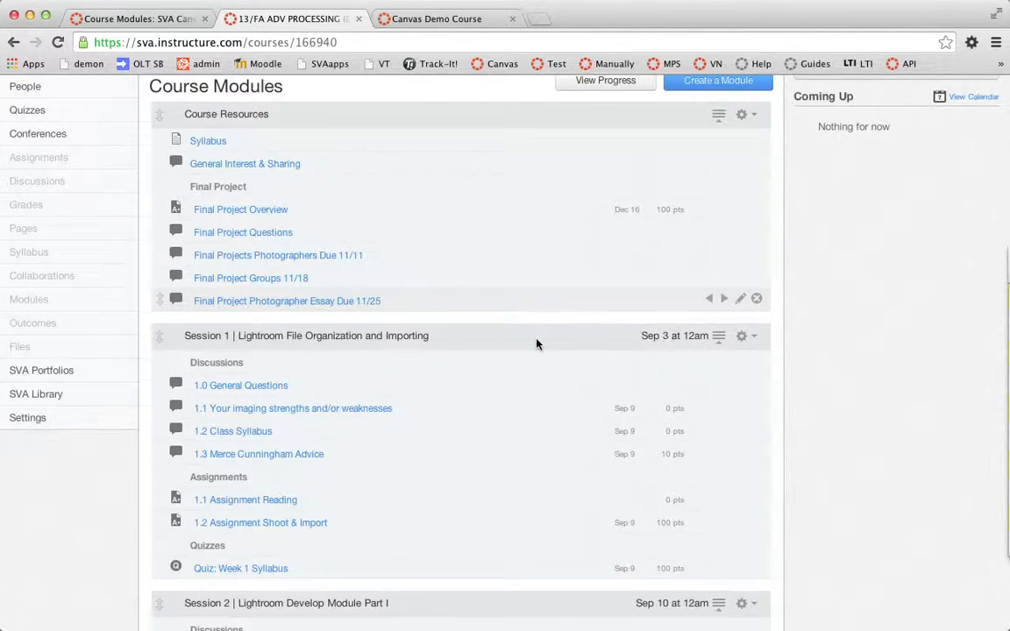
scroll(181, 361, "down", 1)
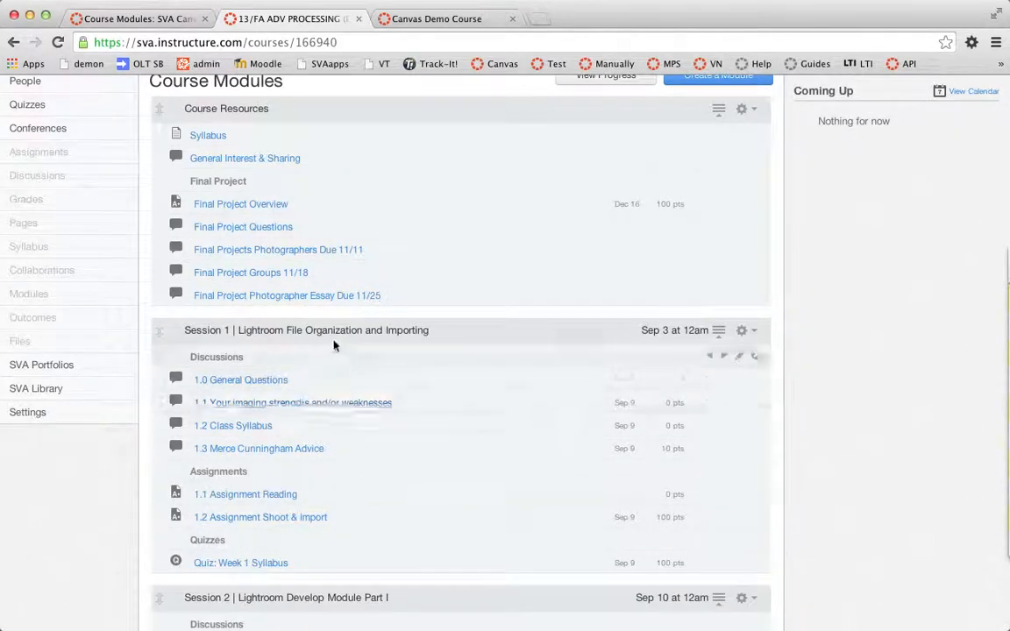
scroll(334, 343, "down", 10)
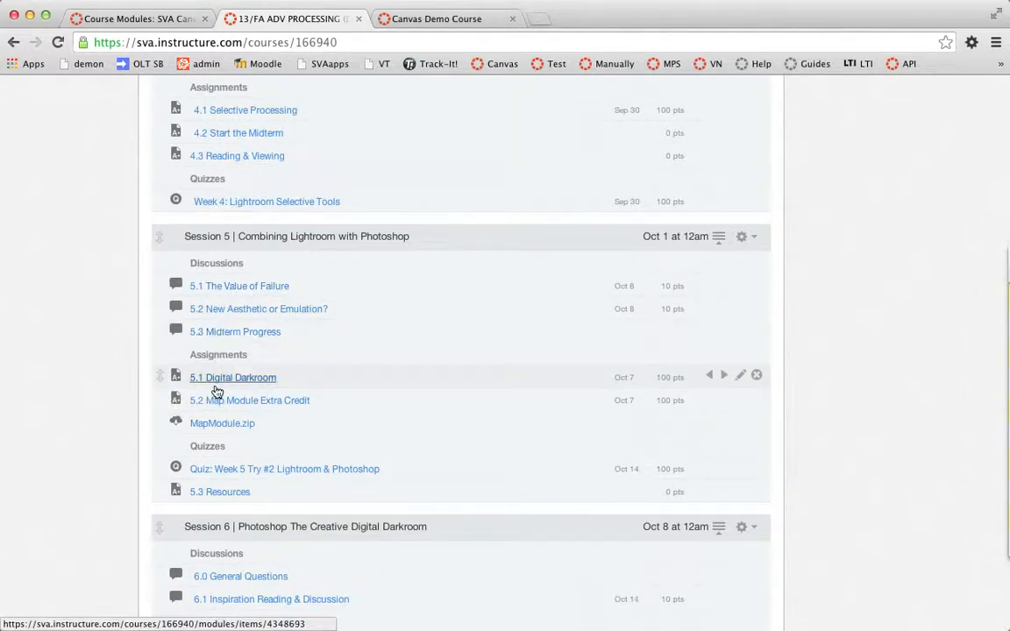
scroll(218, 392, "up", 20)
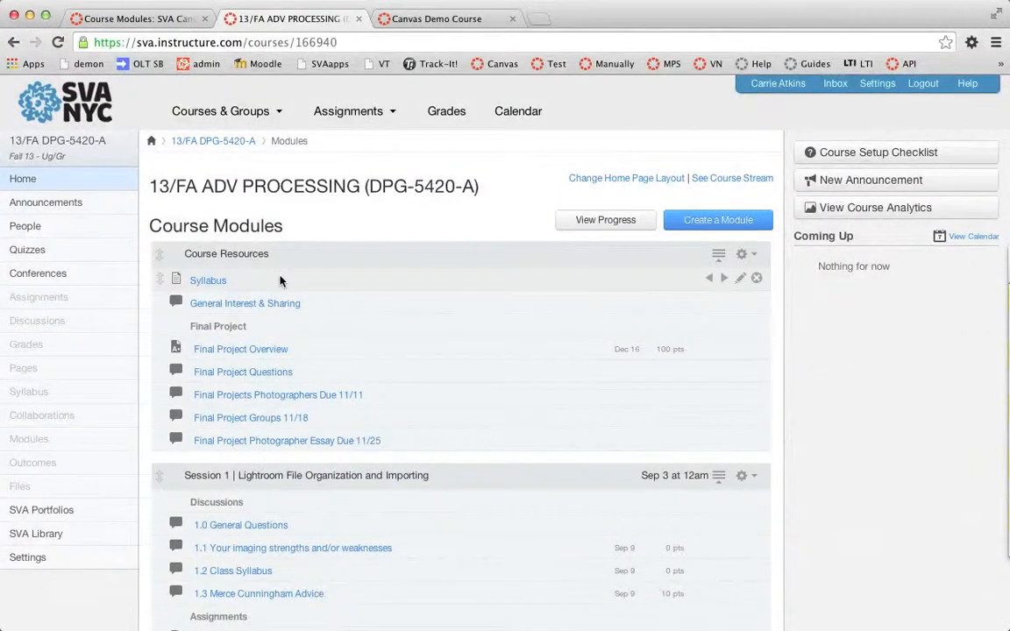
scroll(320, 288, "down", 3)
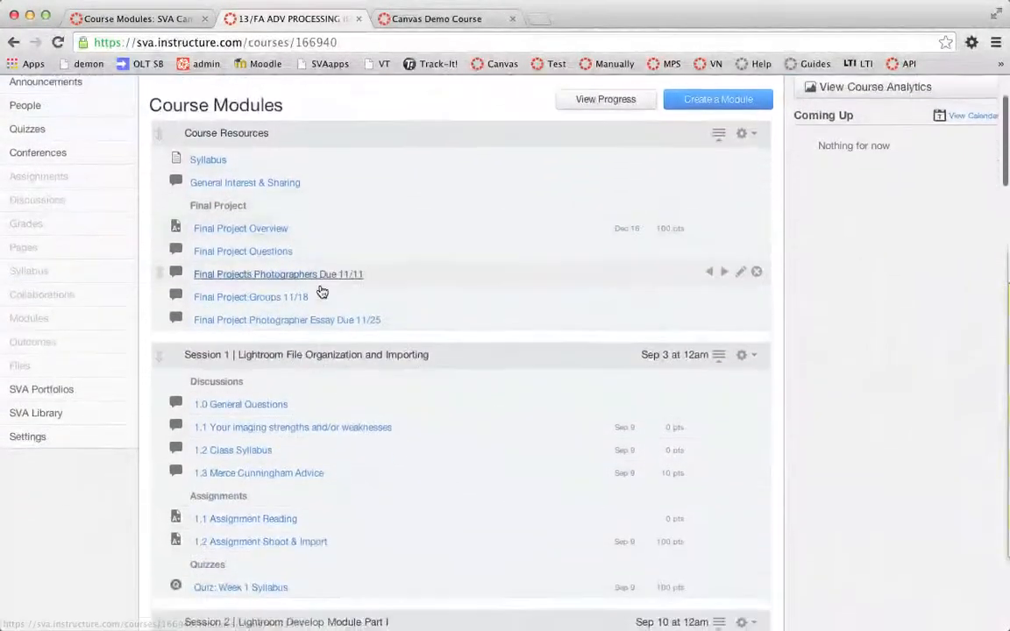
scroll(322, 292, "down", 3)
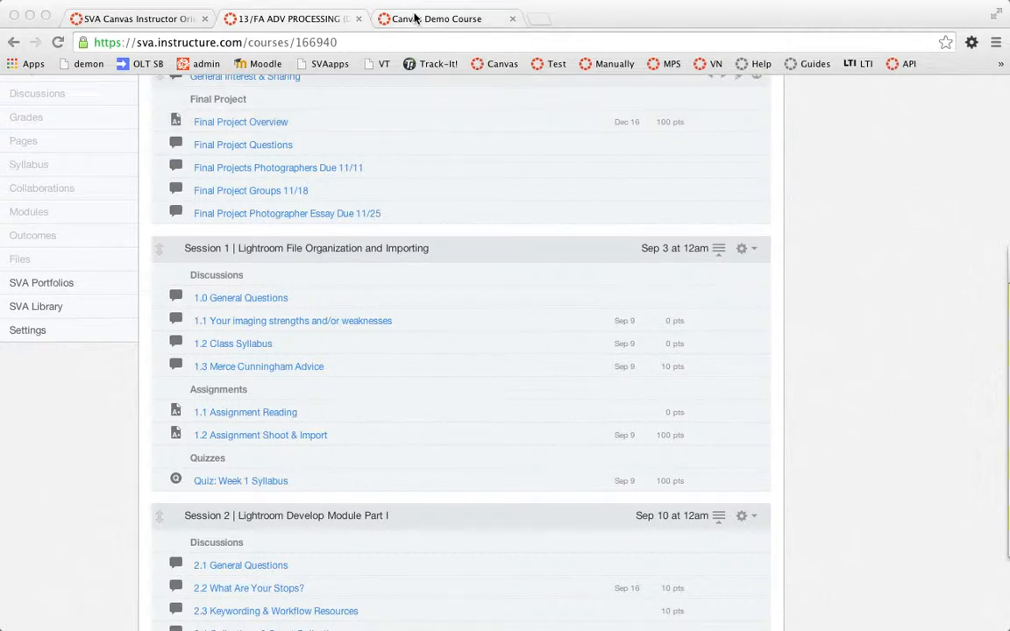
- In the Canvas Demo Course modules, add a module named Session 1, locked until Dec 24, 2013
left_click(415, 18)
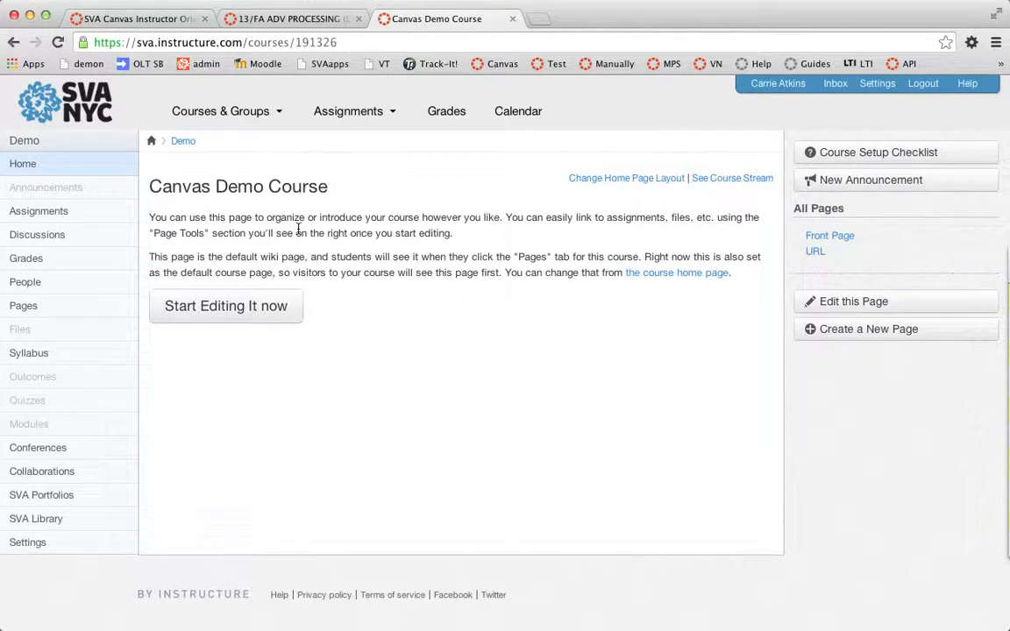
left_click(26, 433)
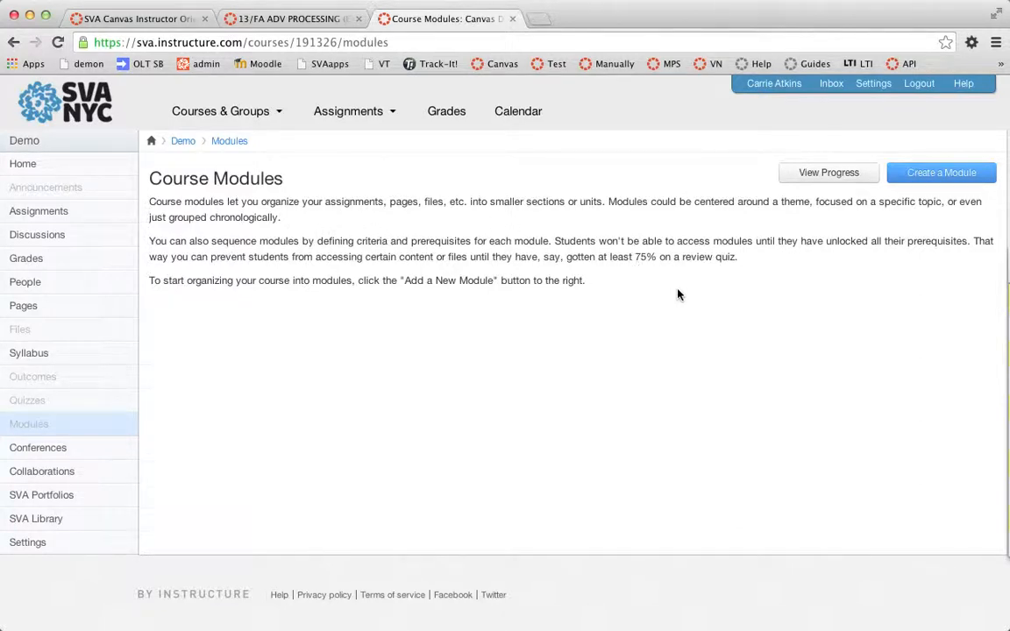
left_click(960, 175)
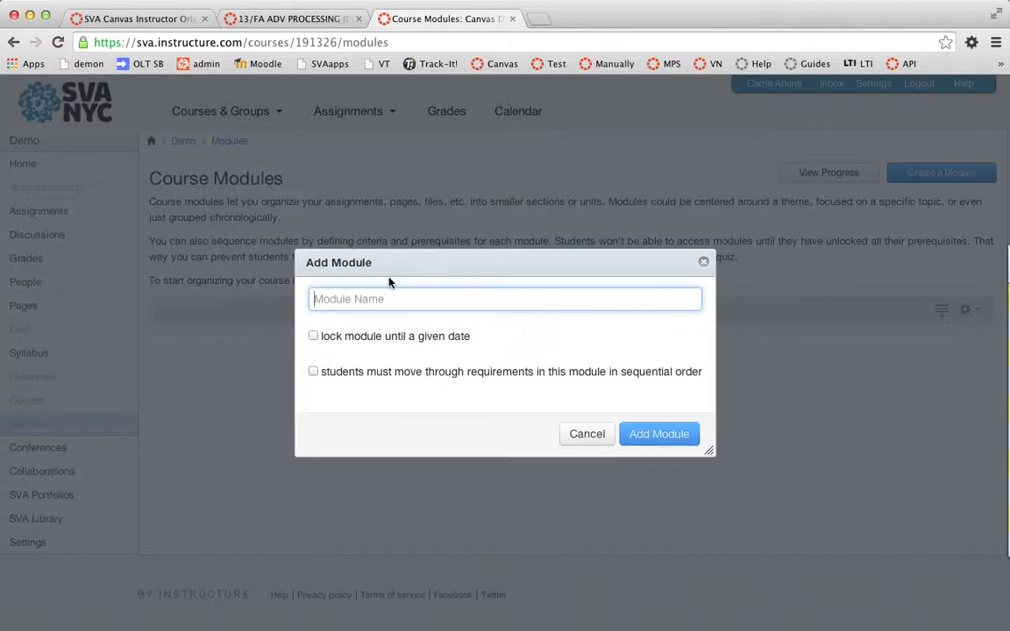
type("Session 1")
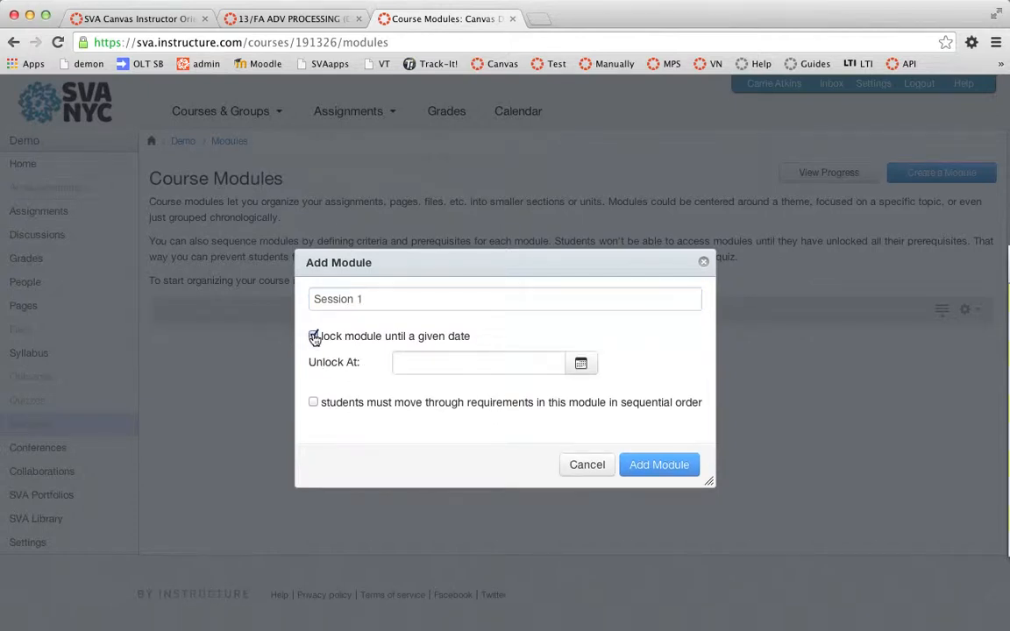
left_click(581, 367)
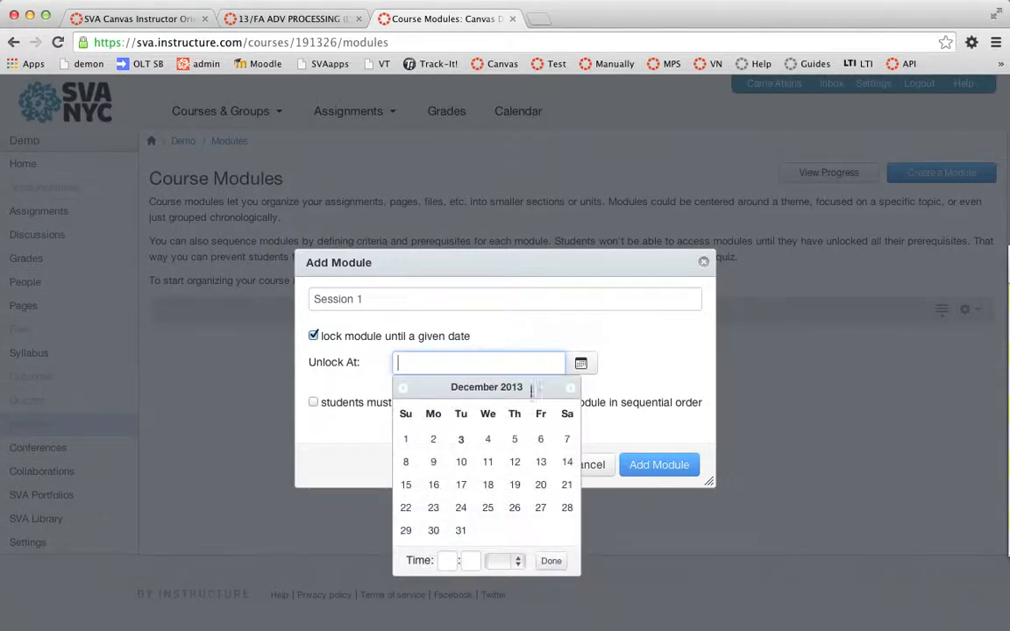
left_click(459, 508)
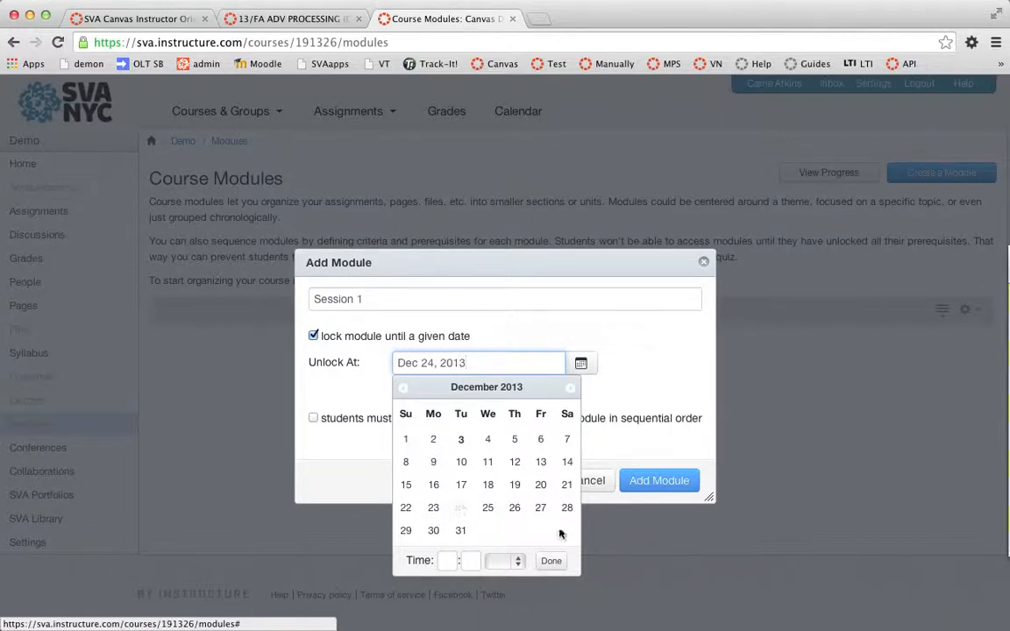
left_click(554, 563)
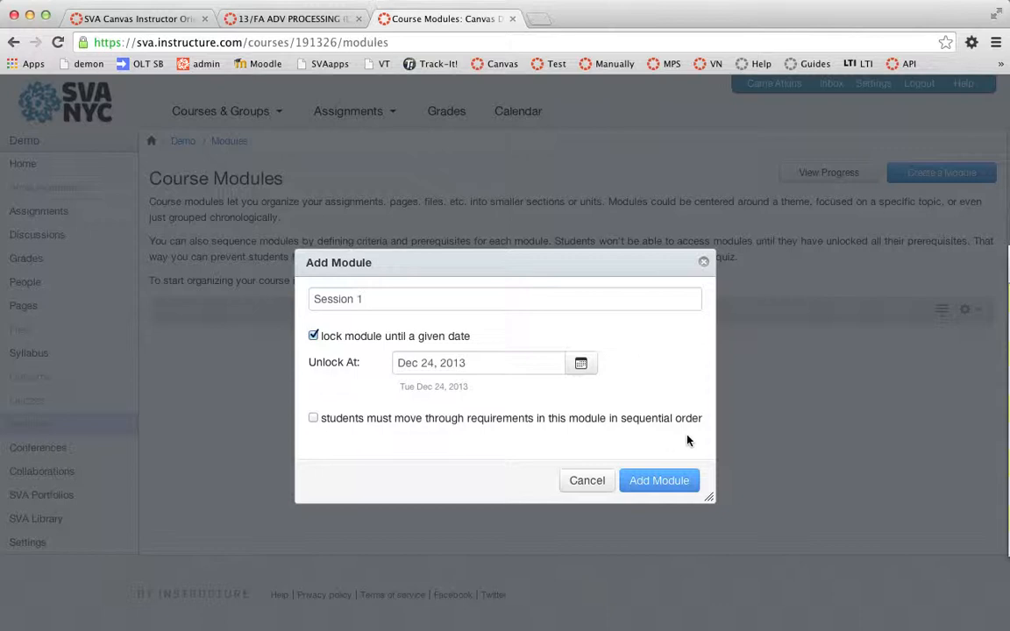
left_click(660, 481)
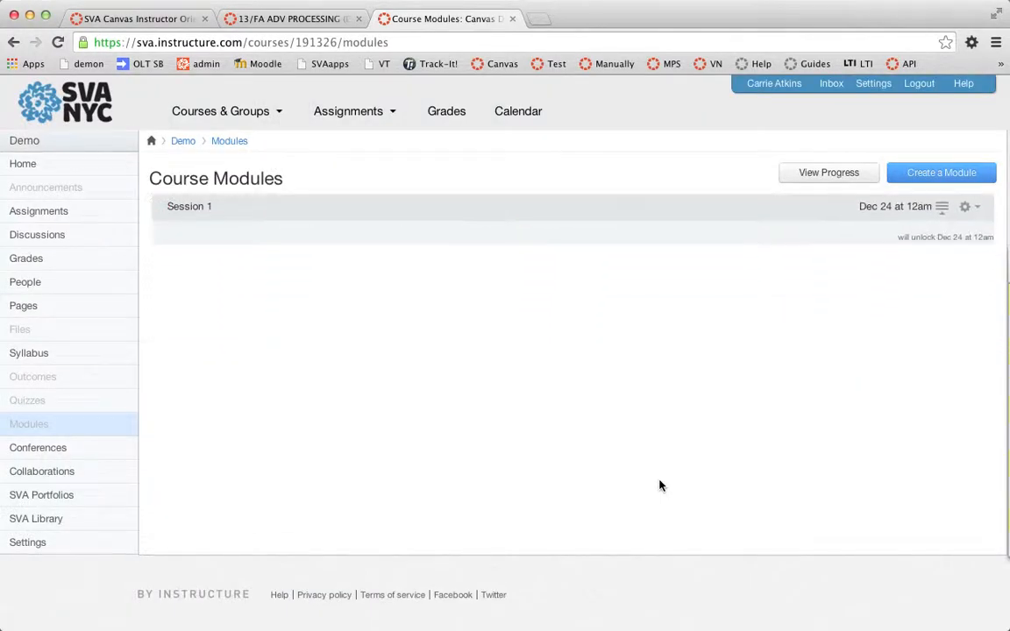
- Add a module named Session 2, opening a prerequisite selector without choosing a module
left_click(940, 176)
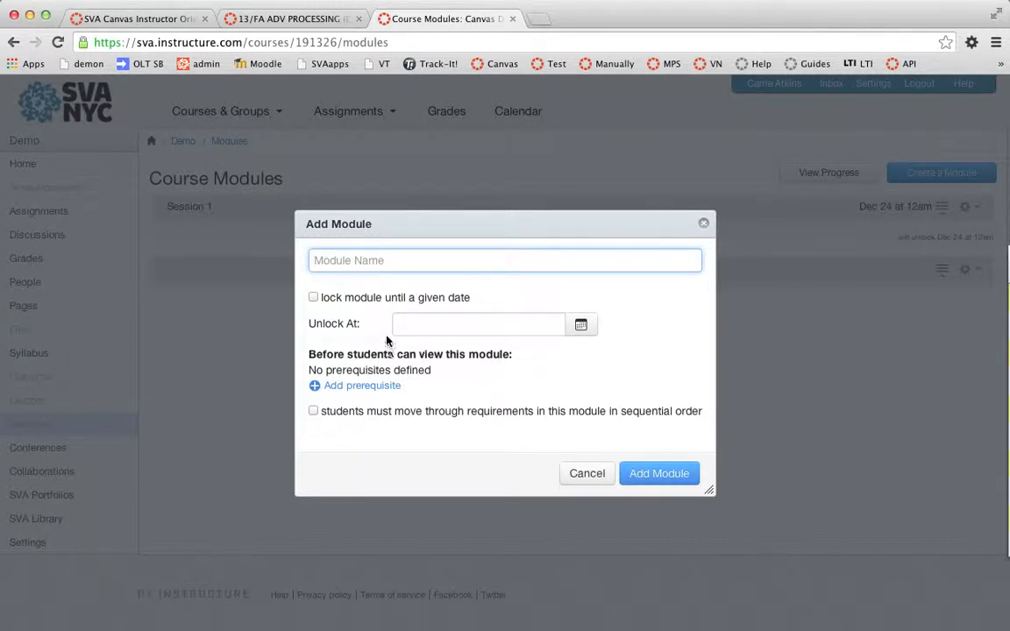
type("Sess")
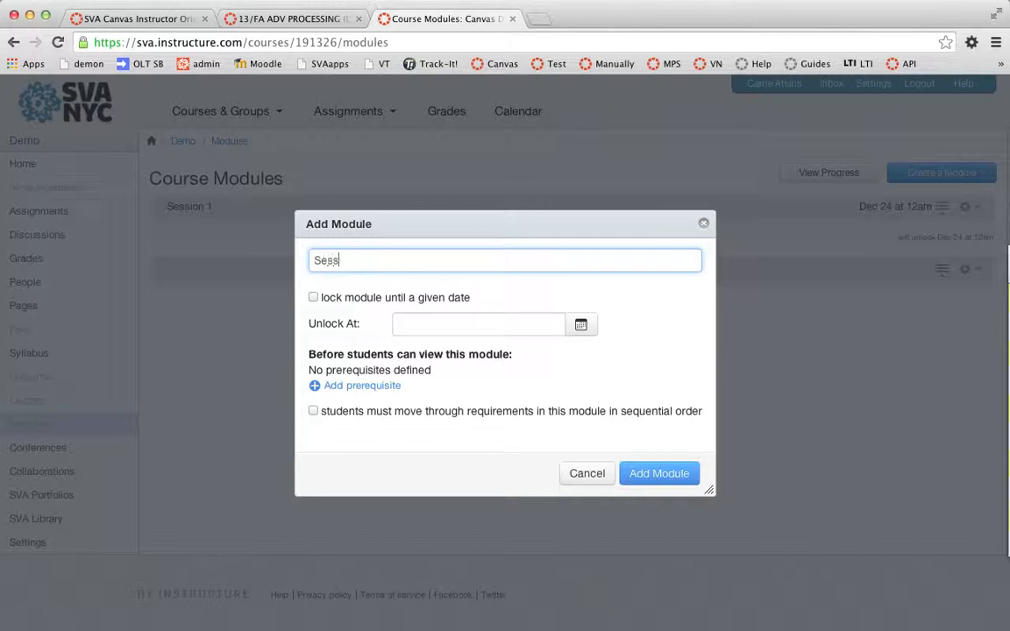
type("ion 2")
left_click(392, 386)
left_click(491, 375)
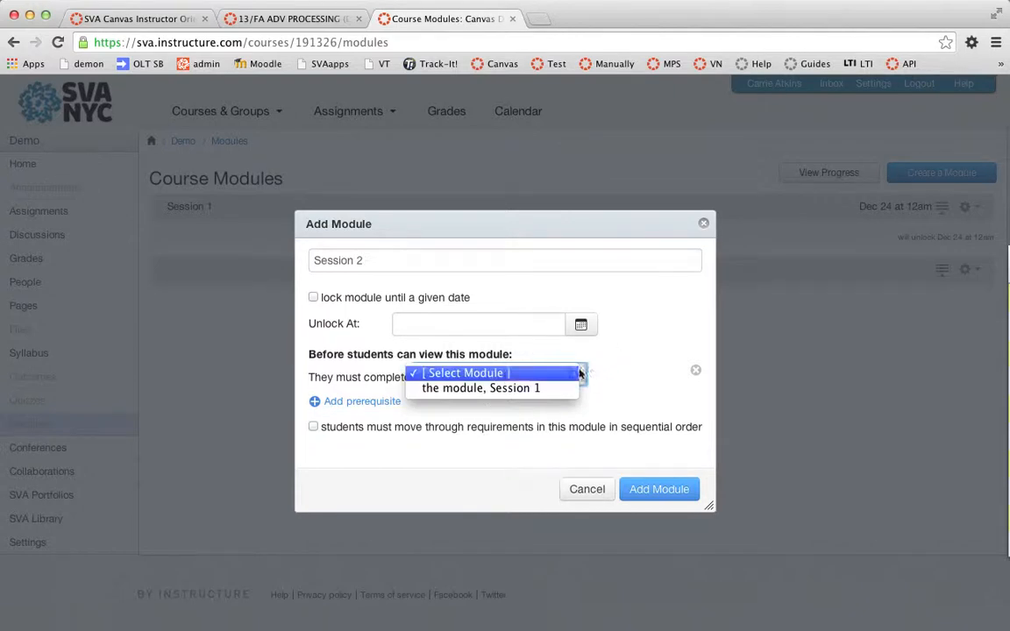
left_click(651, 458)
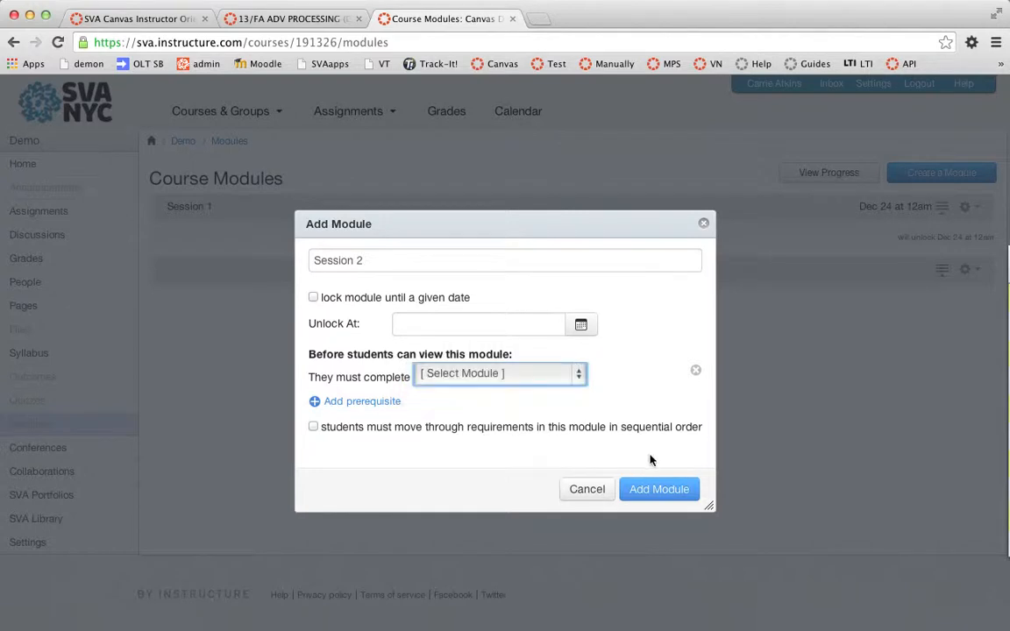
left_click(665, 499)
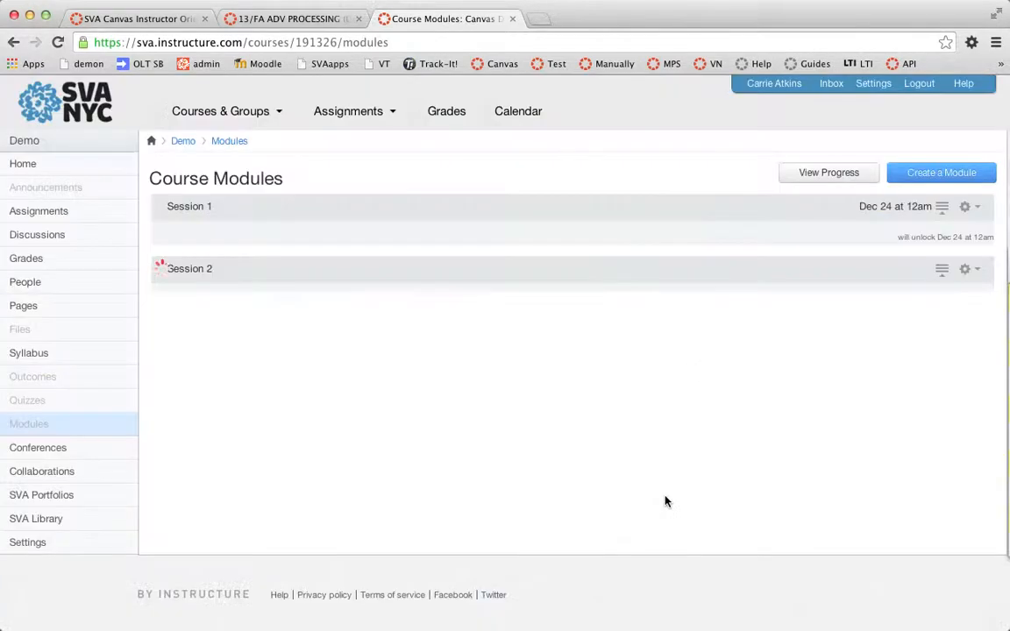
- Add a module named Session 3
left_click(944, 175)
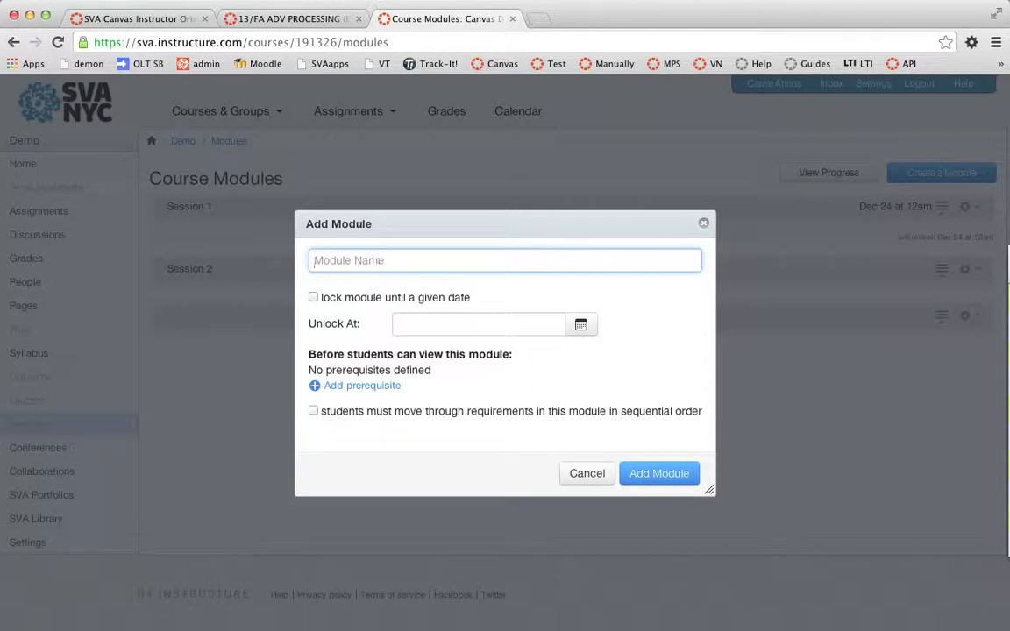
type("Session 3")
left_click(653, 476)
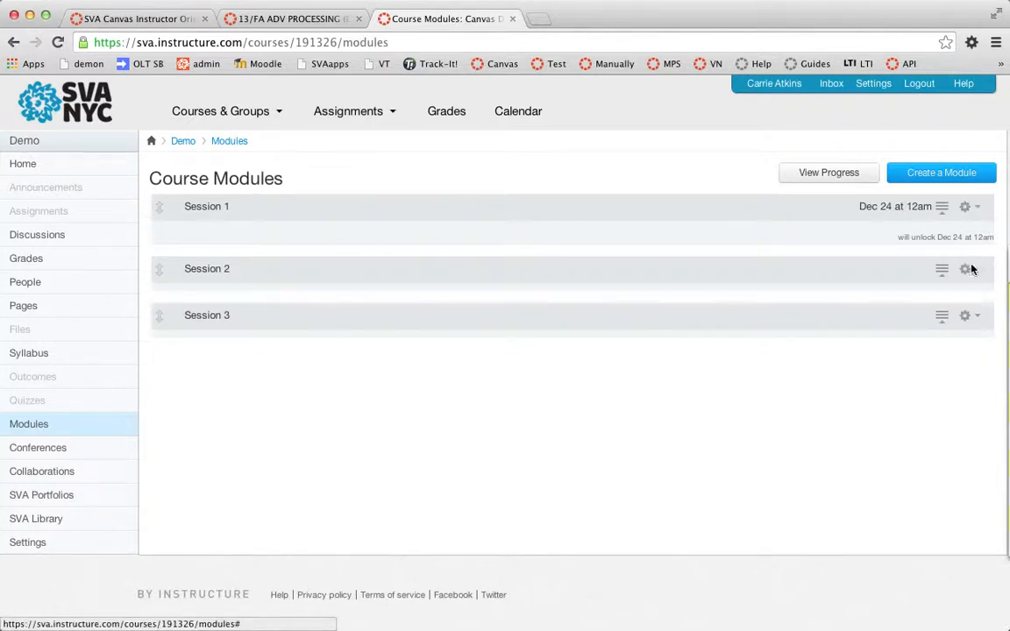
- Create a new assignment named Assignment 1 and add it as an item to Session 1
left_click(978, 208)
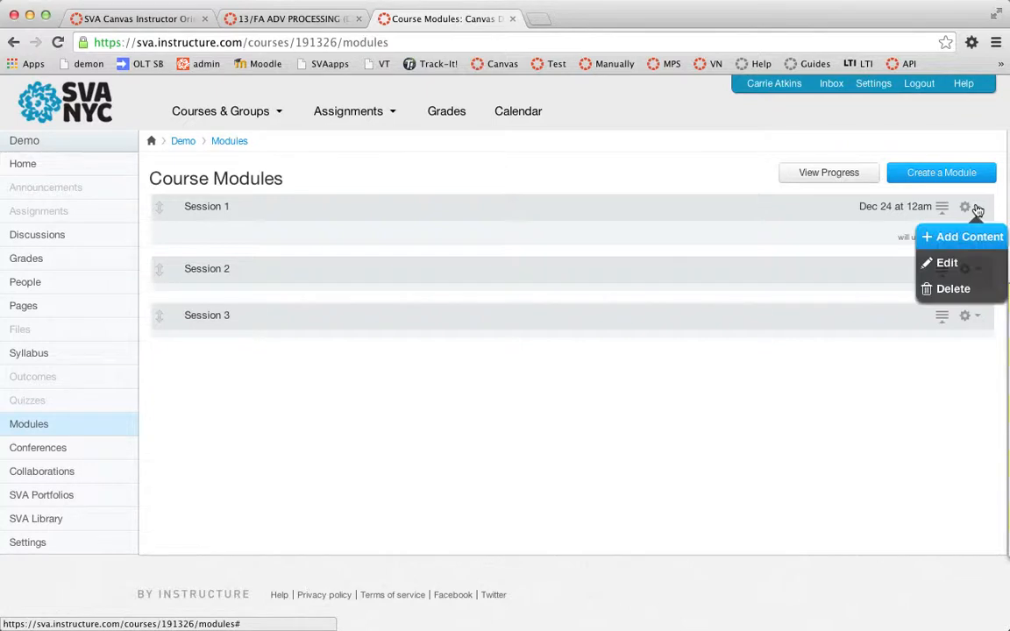
left_click(931, 238)
left_click(546, 246)
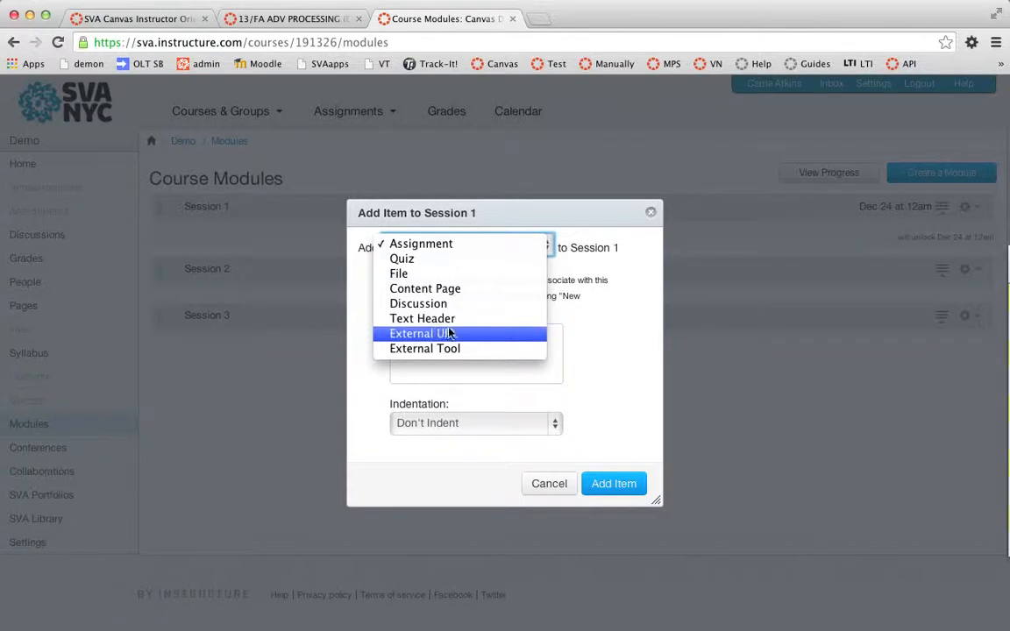
left_click(438, 246)
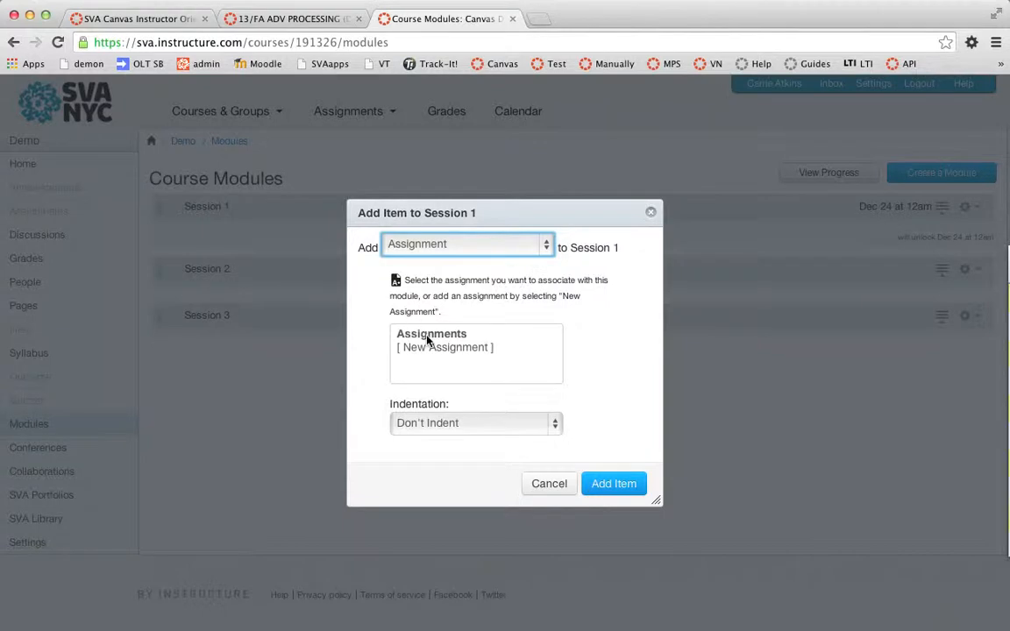
left_click(457, 348)
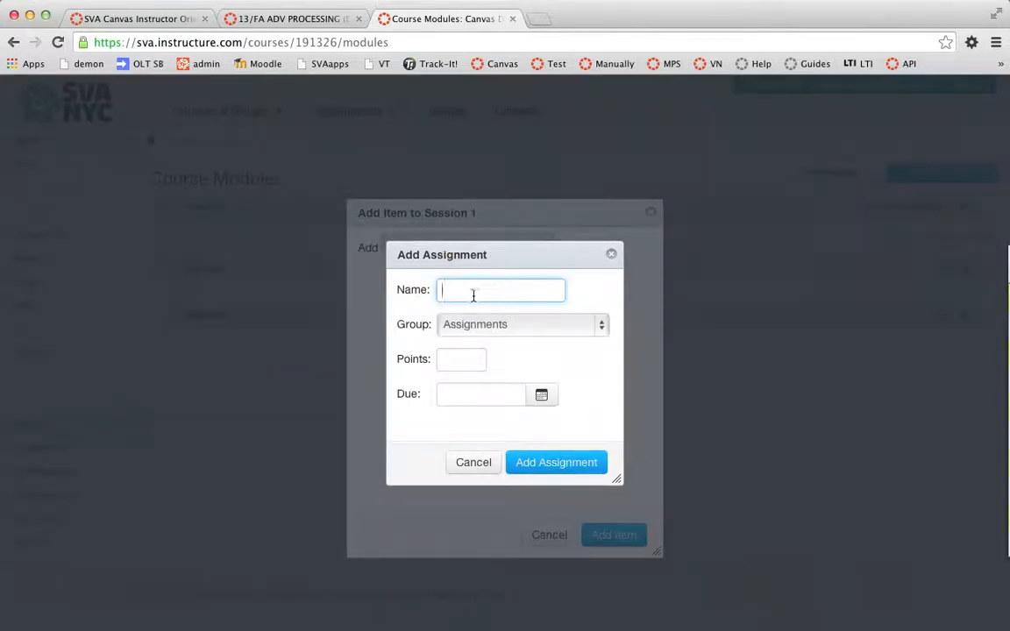
type("Assignment 1")
left_click(554, 463)
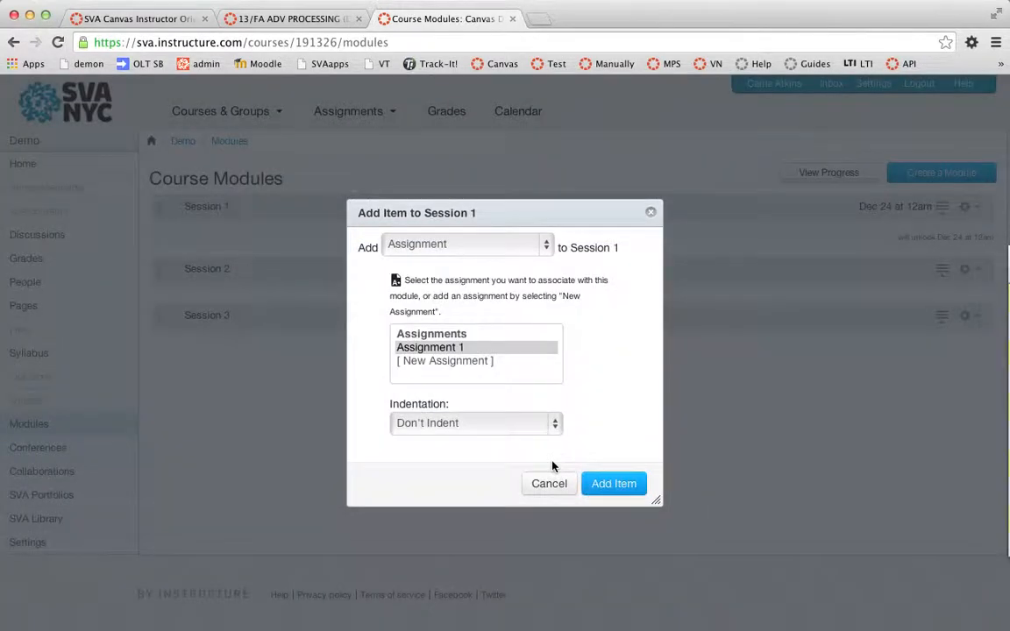
left_click(614, 491)
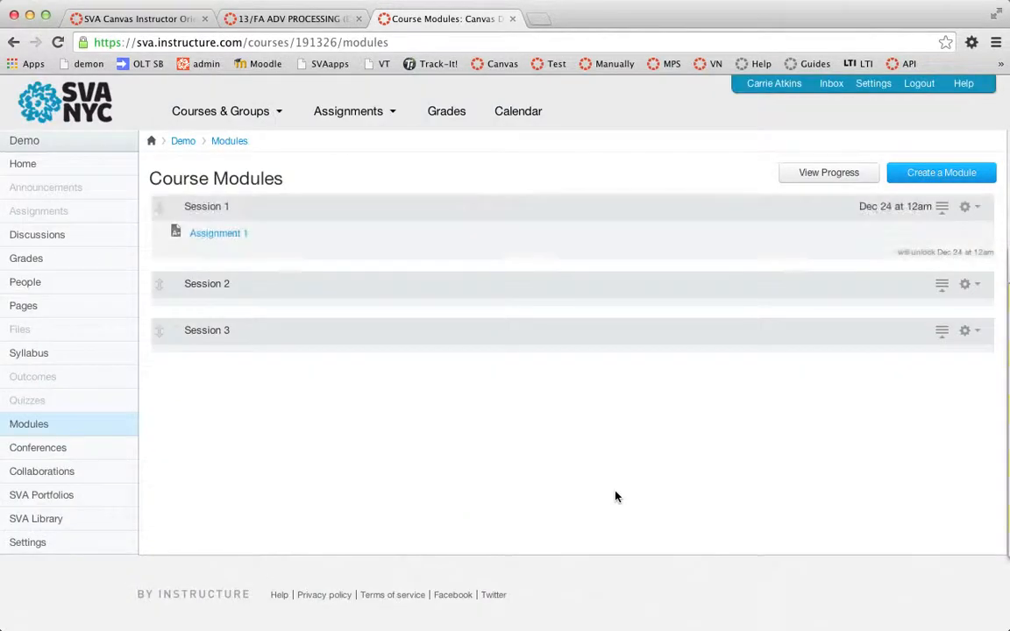
- Open Assignment 1, give it the description text Assignment 1, and save the update
left_click(216, 235)
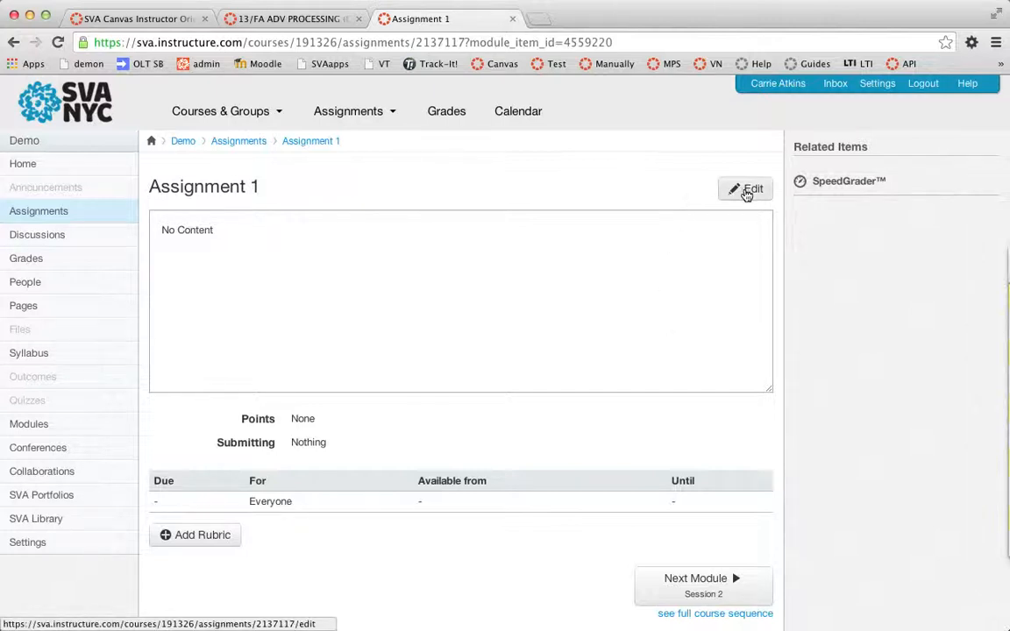
left_click(746, 191)
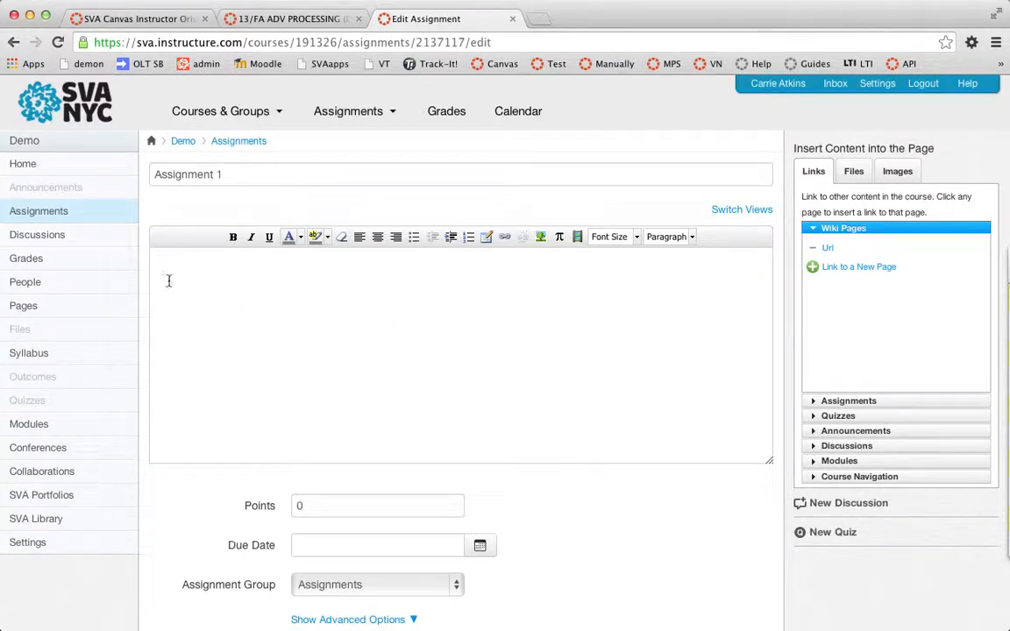
scroll(215, 367, "down", 2)
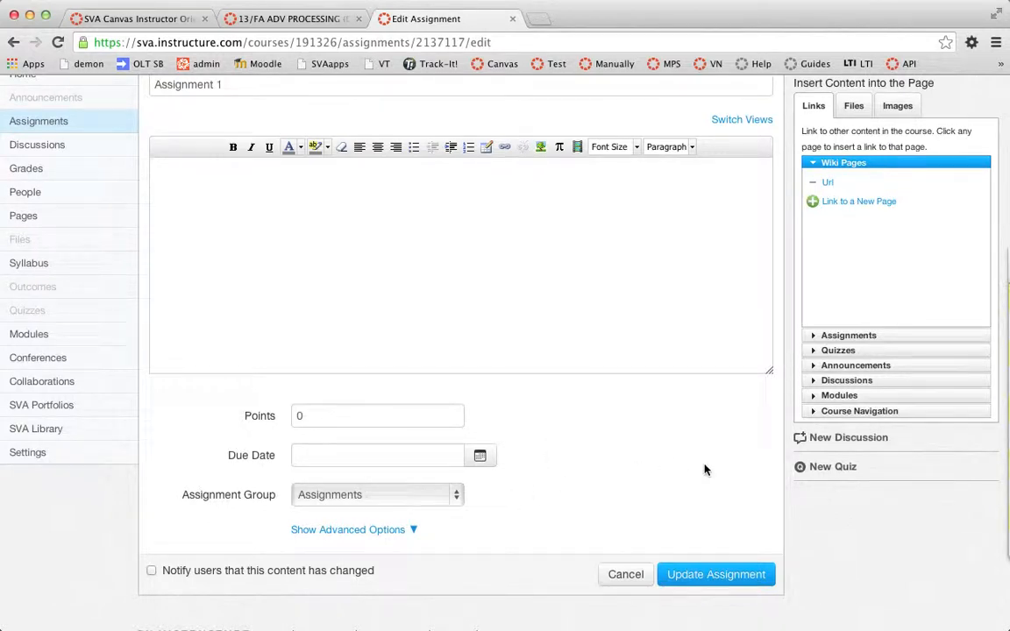
left_click(741, 575)
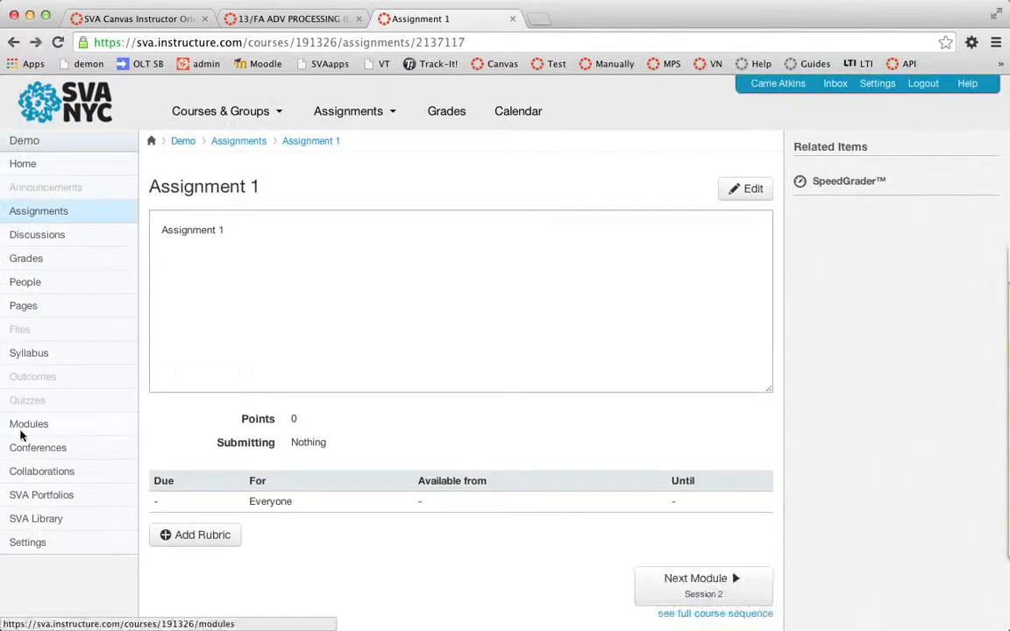
- Add a new discussion topic named Discussion 1 to Session 1
left_click(35, 428)
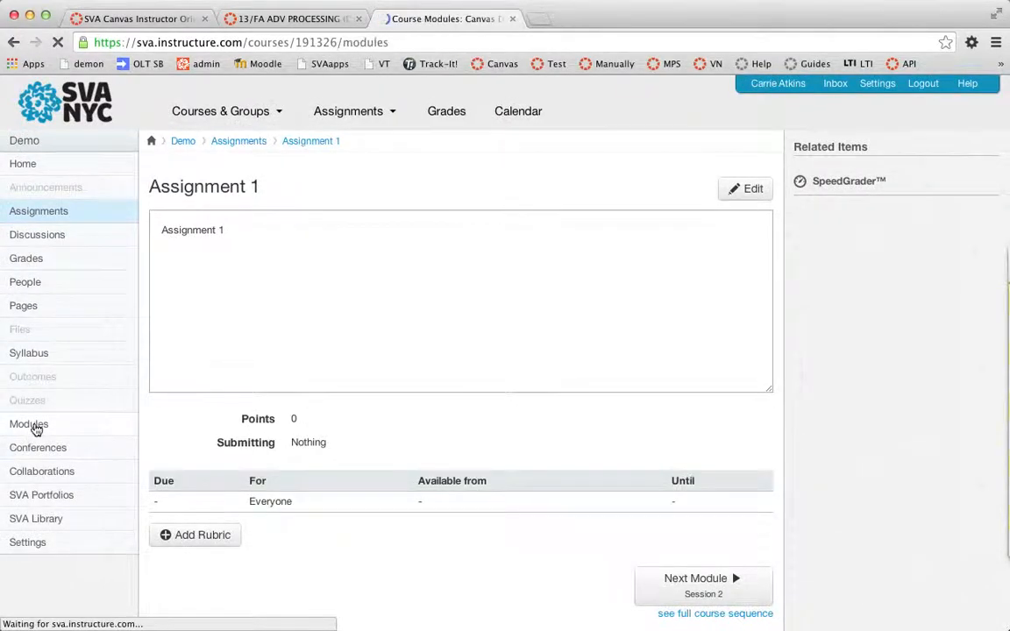
left_click(965, 207)
left_click(962, 239)
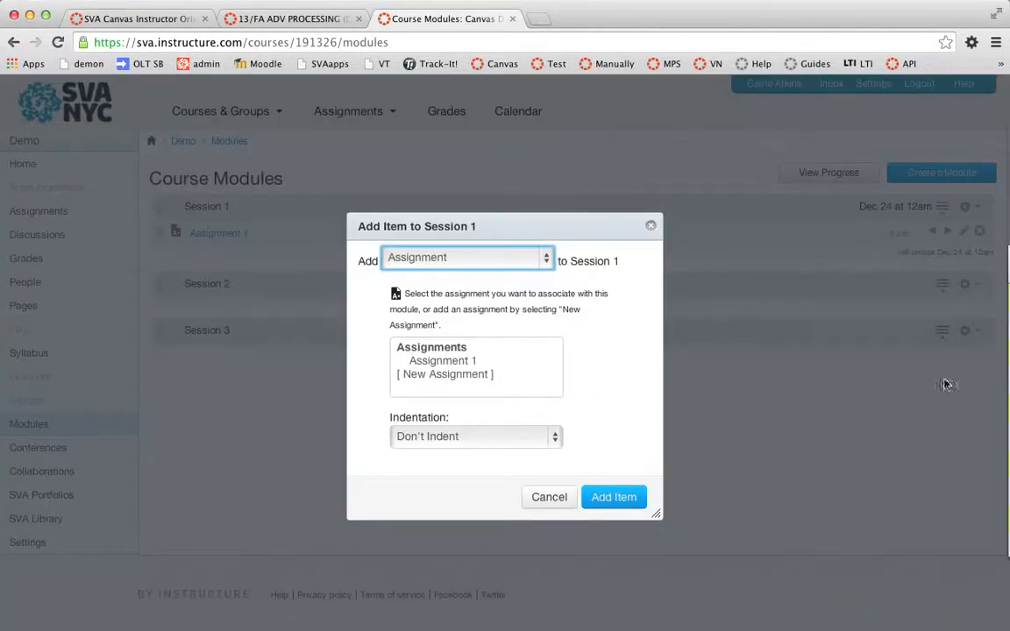
left_click(545, 258)
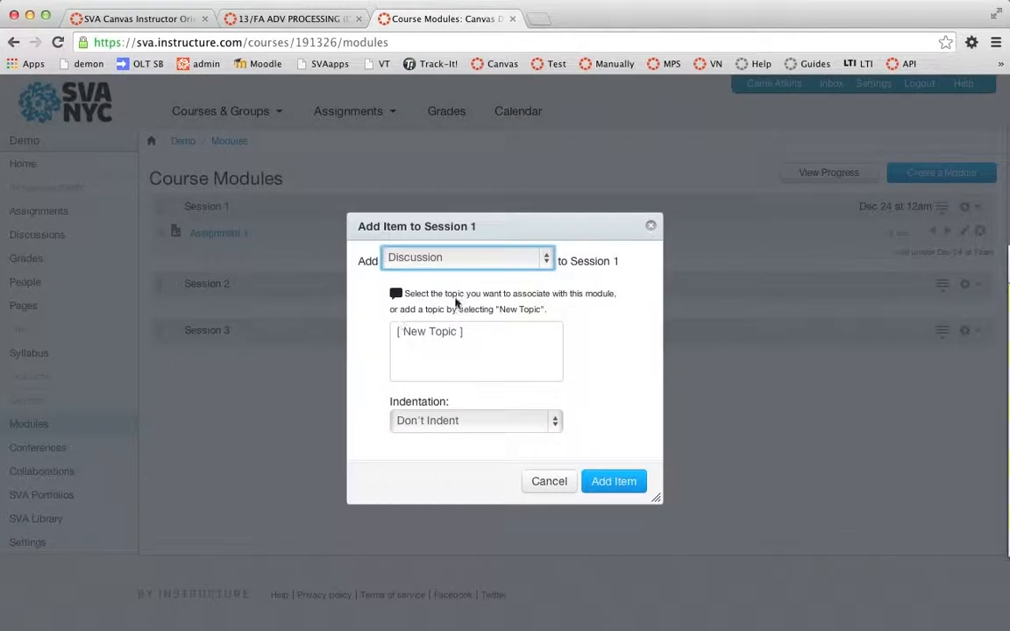
left_click(428, 331)
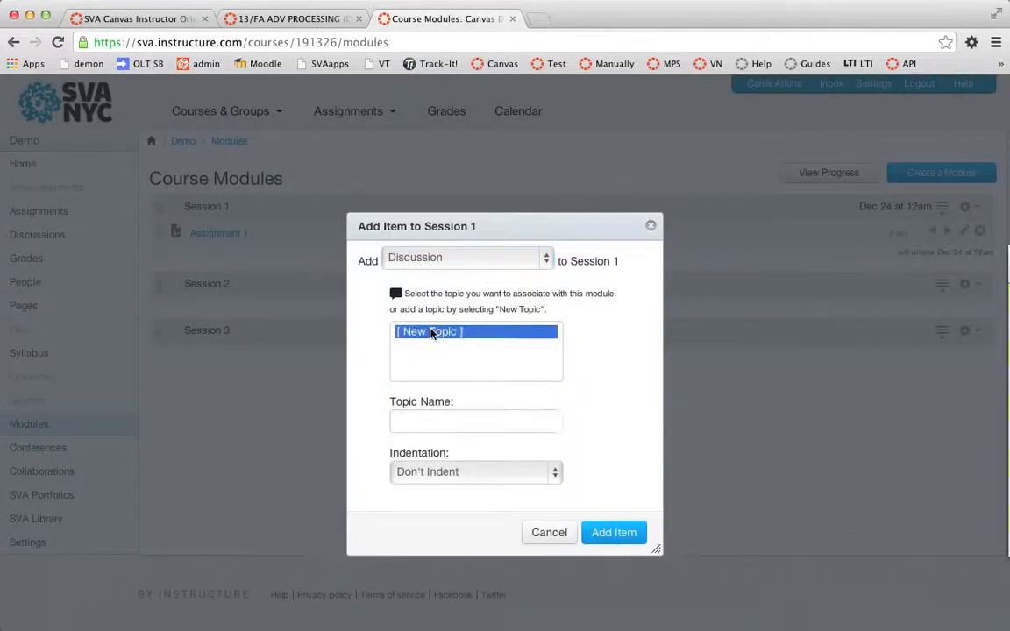
left_click(411, 422)
type("Disuc")
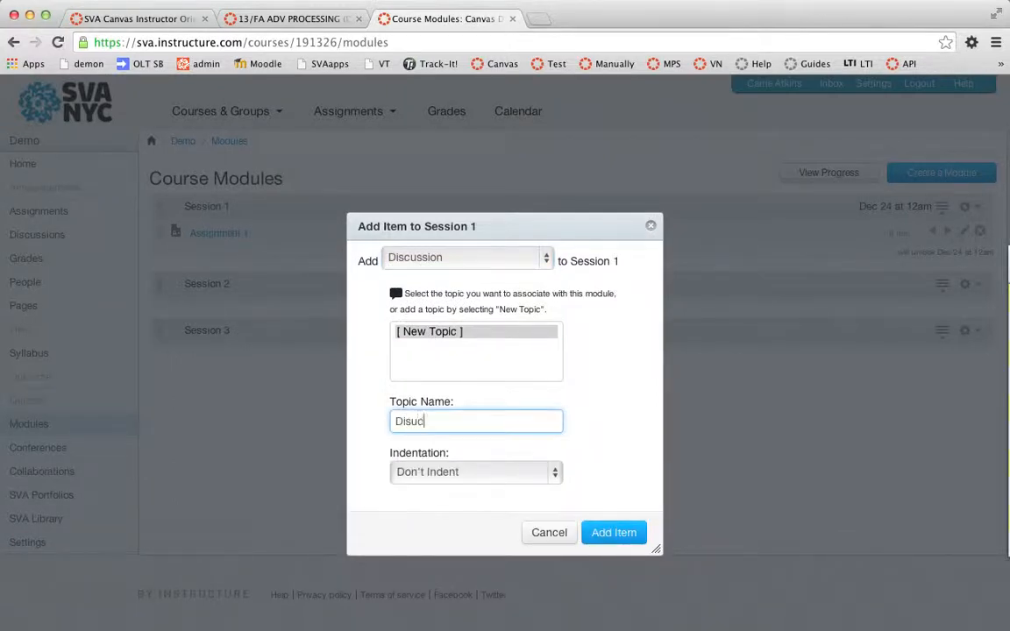
type("sion 1")
left_click(409, 422)
type("c")
left_click(609, 533)
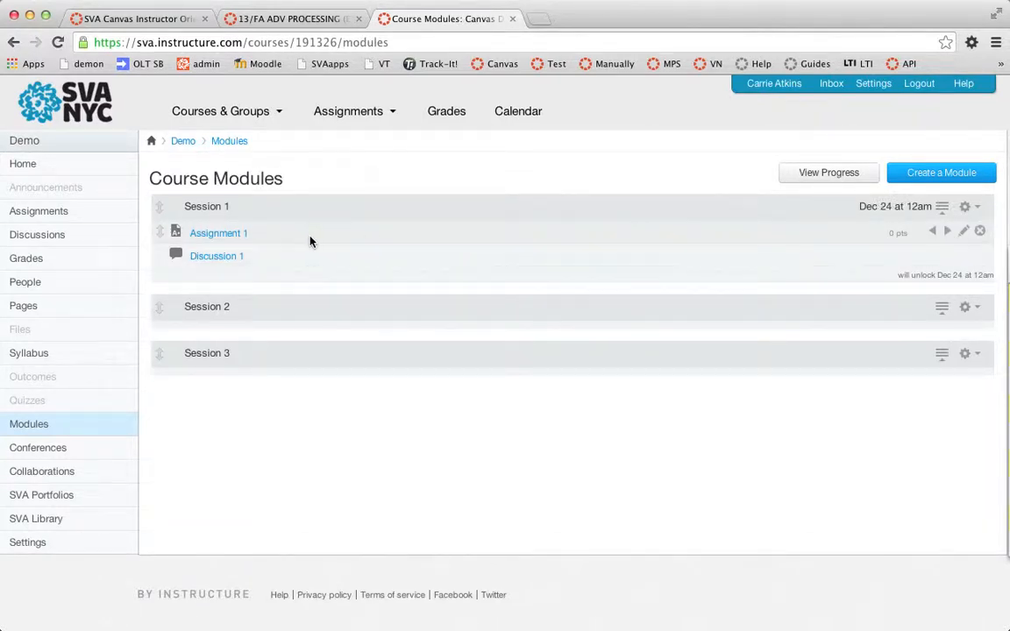
- Create an assignment named Assignment 2 from the course assignments list
left_click(47, 219)
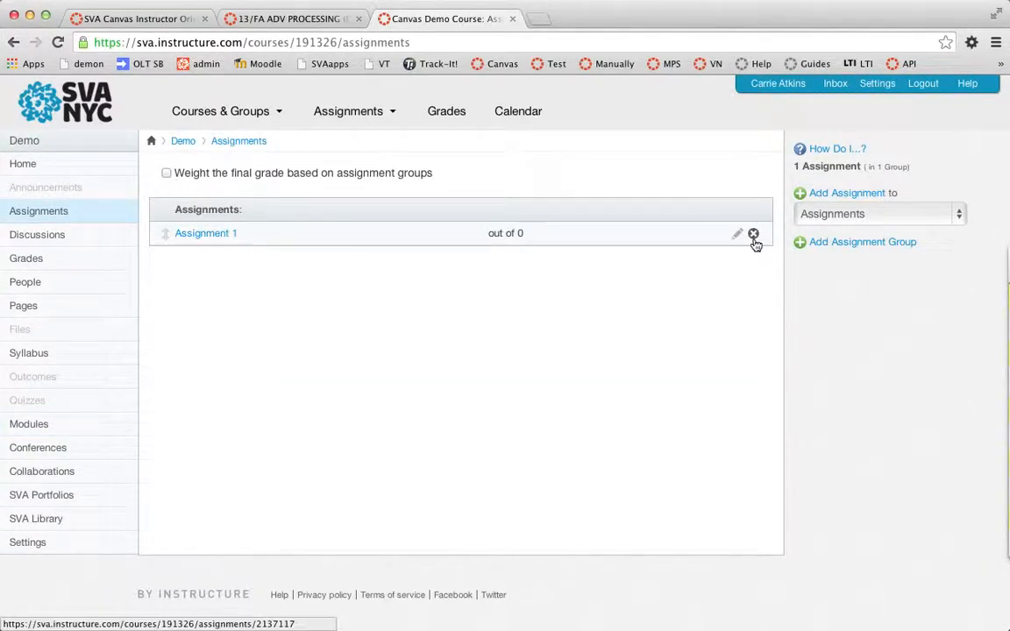
left_click(856, 194)
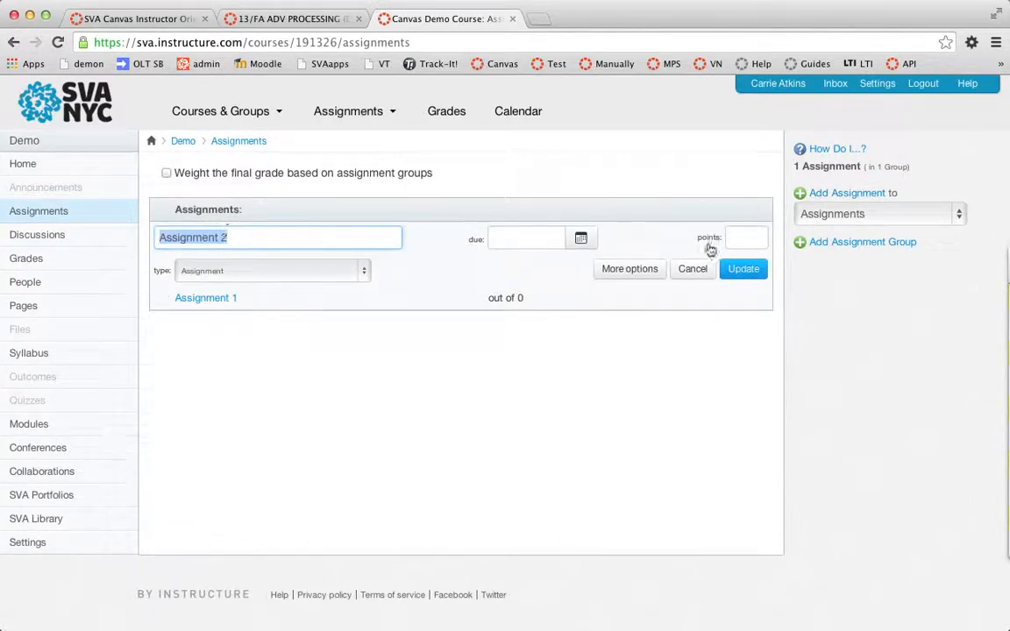
left_click(747, 270)
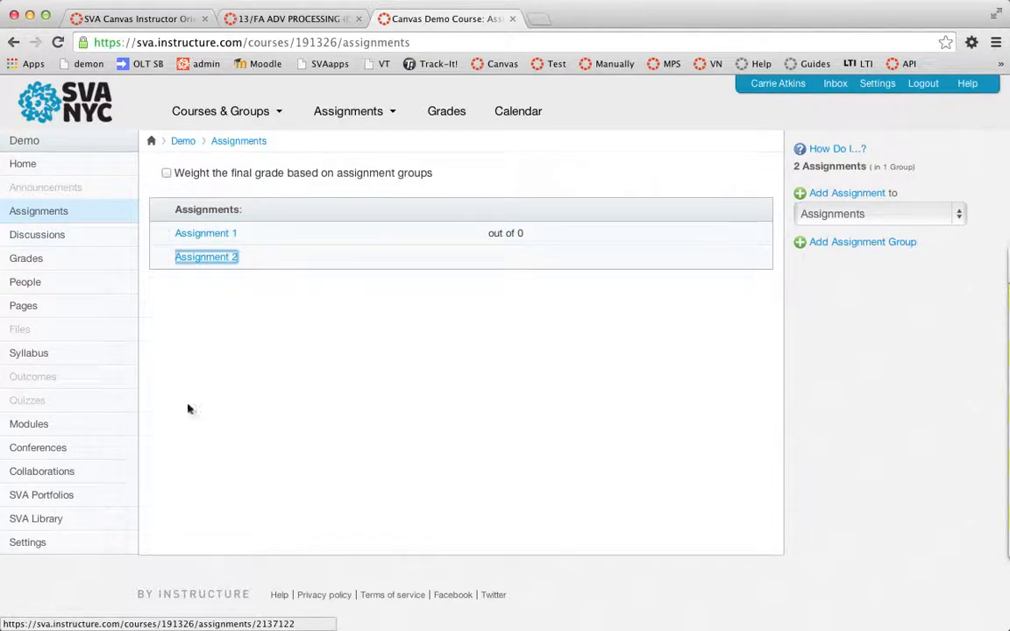
left_click(26, 425)
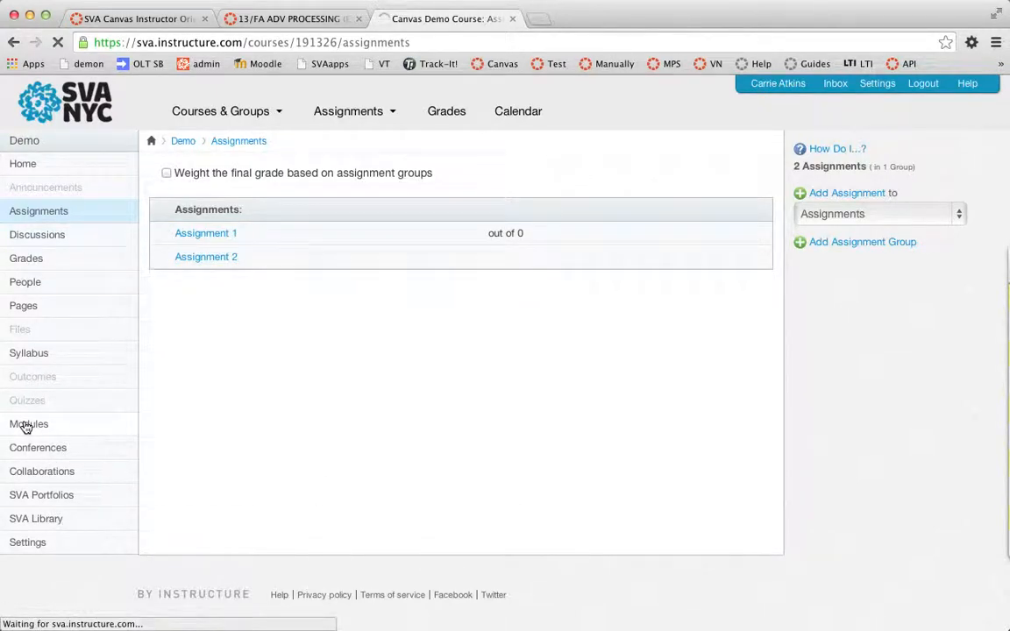
- Add the existing Assignment 2 as an item to Session 2
left_click(968, 308)
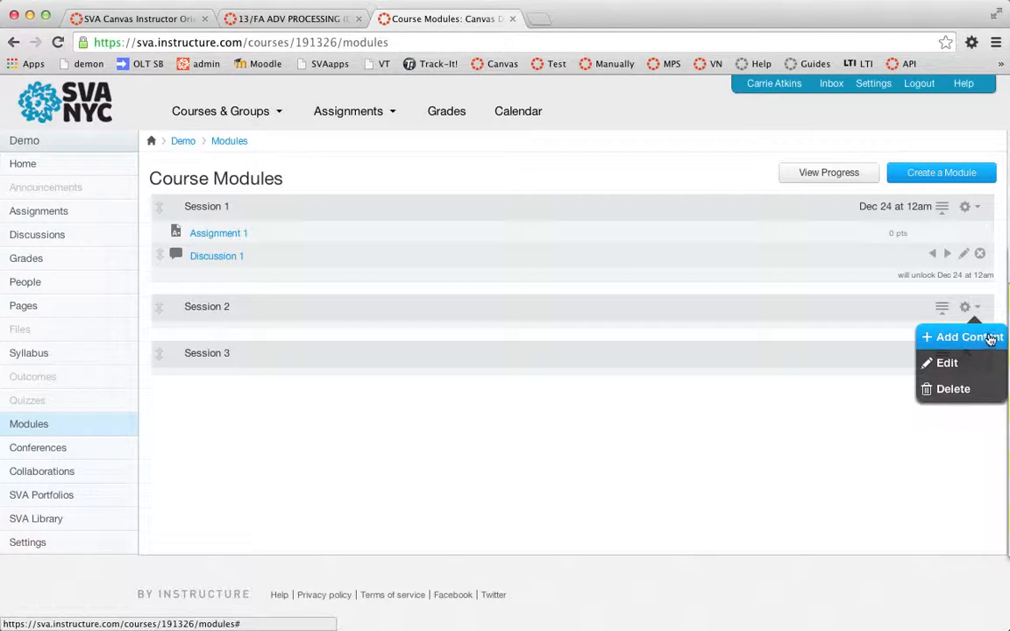
left_click(990, 339)
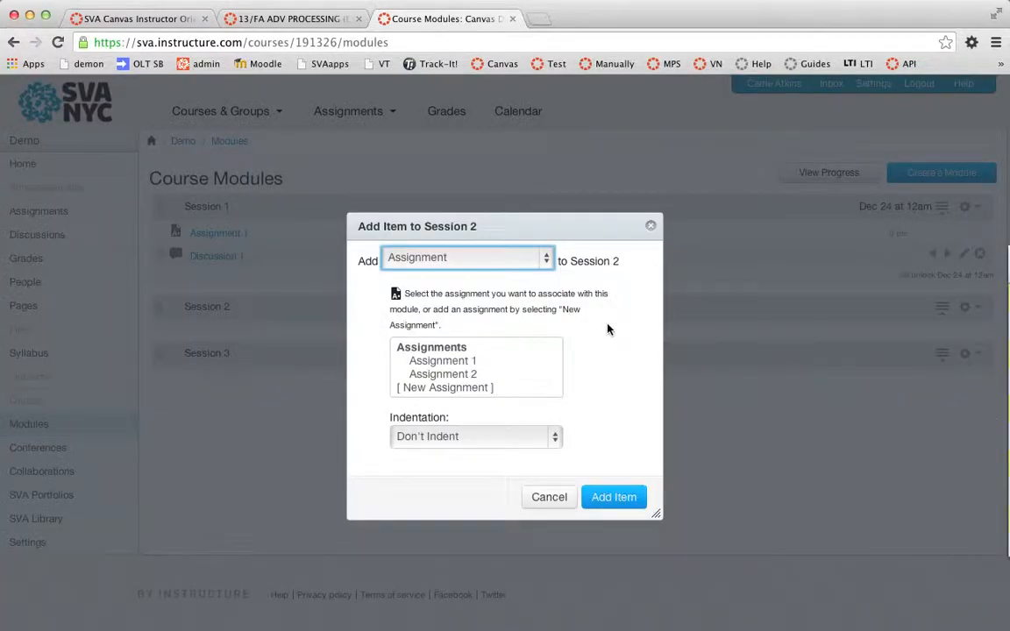
left_click(435, 375)
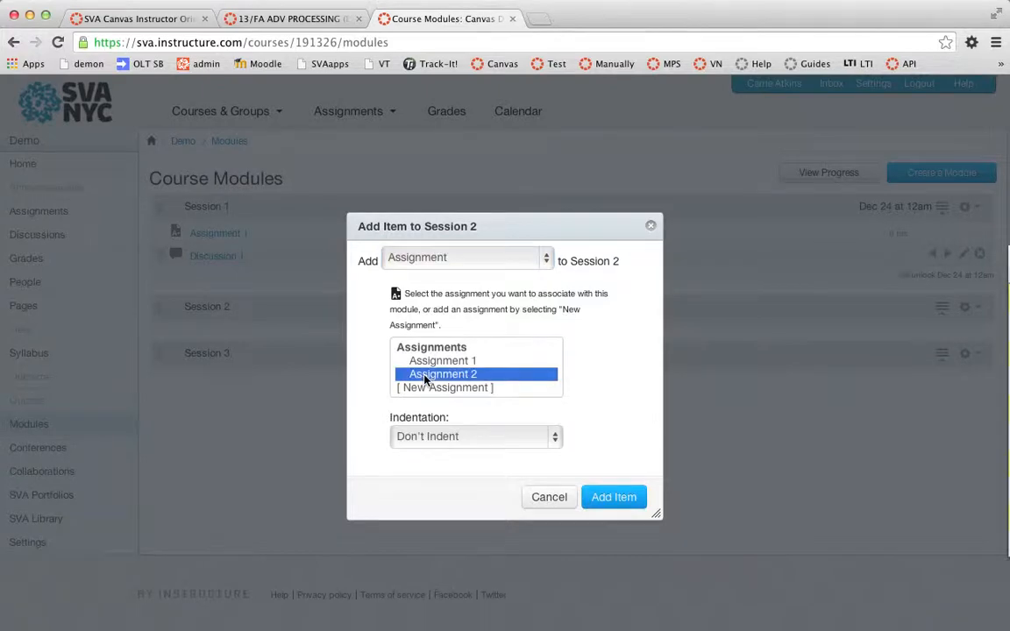
left_click(613, 496)
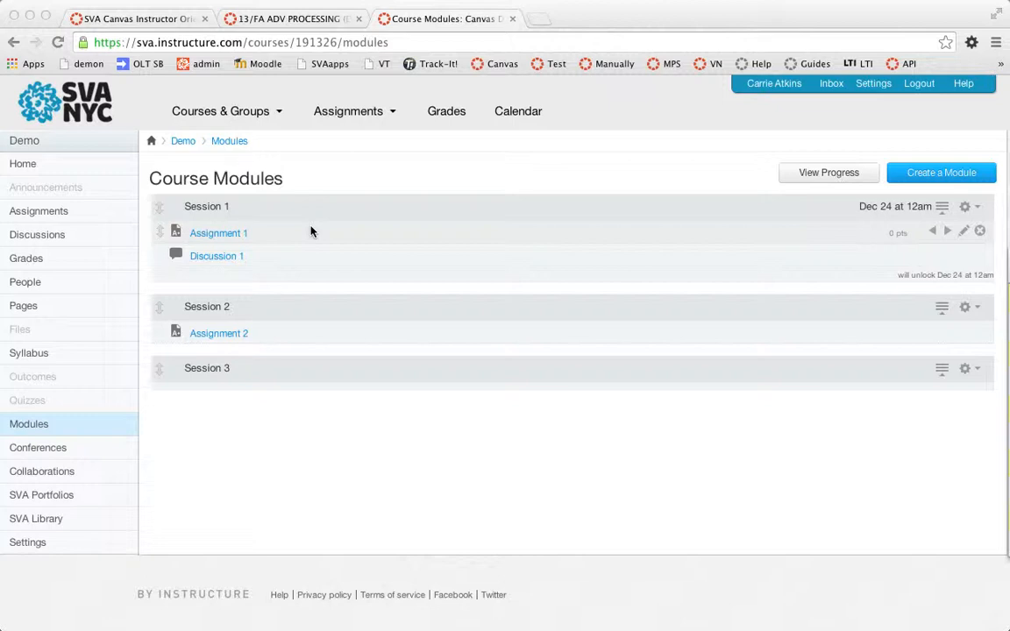
- Remove Assignment 2 from Session 2
left_click(830, 341)
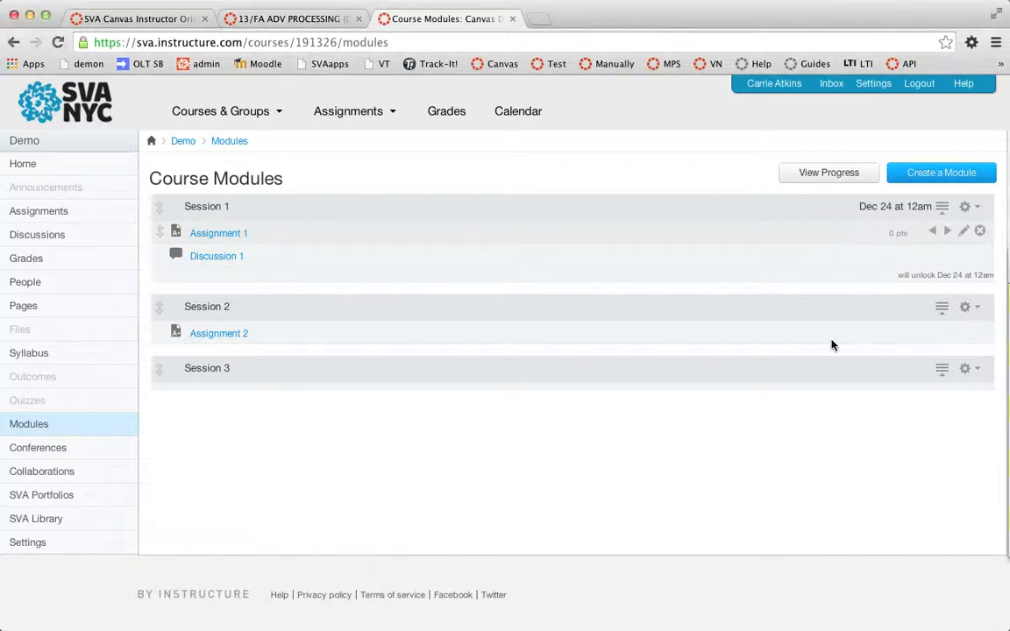
left_click(980, 330)
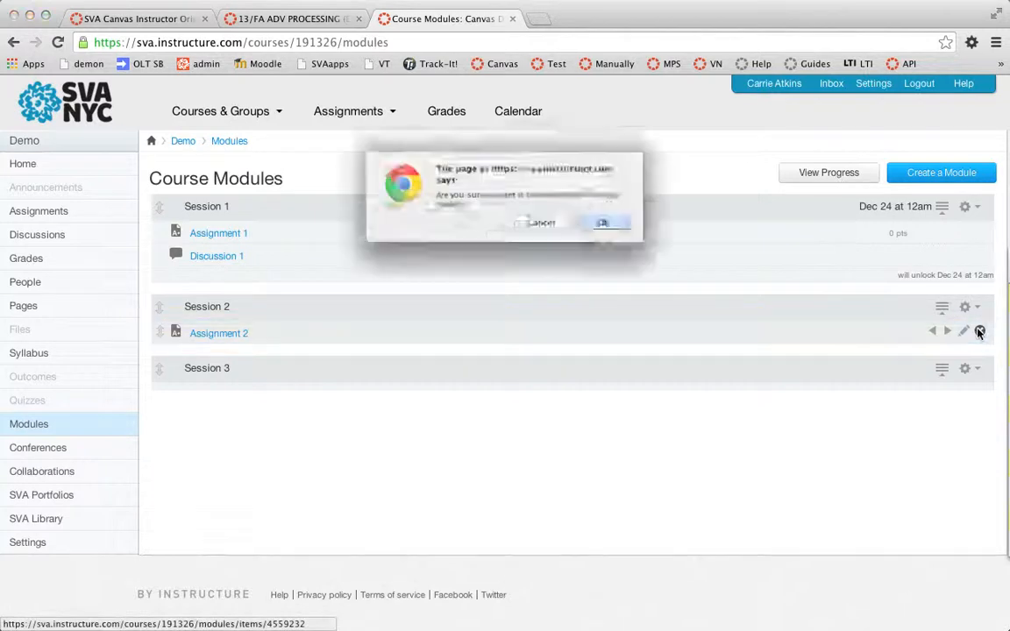
left_click(622, 229)
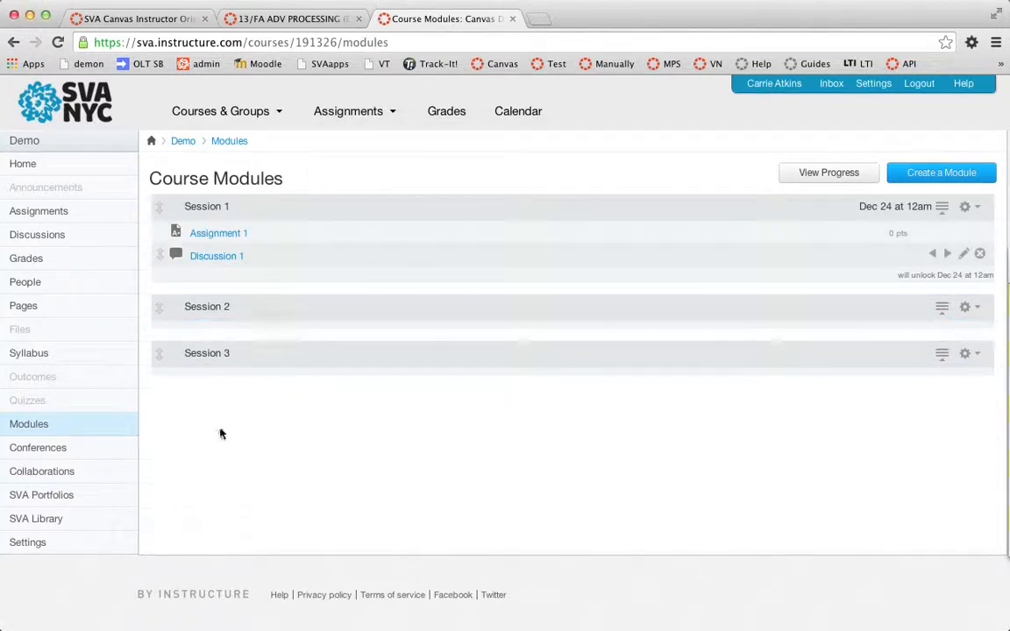
- Delete Assignment 2 from the course assignments list
left_click(56, 214)
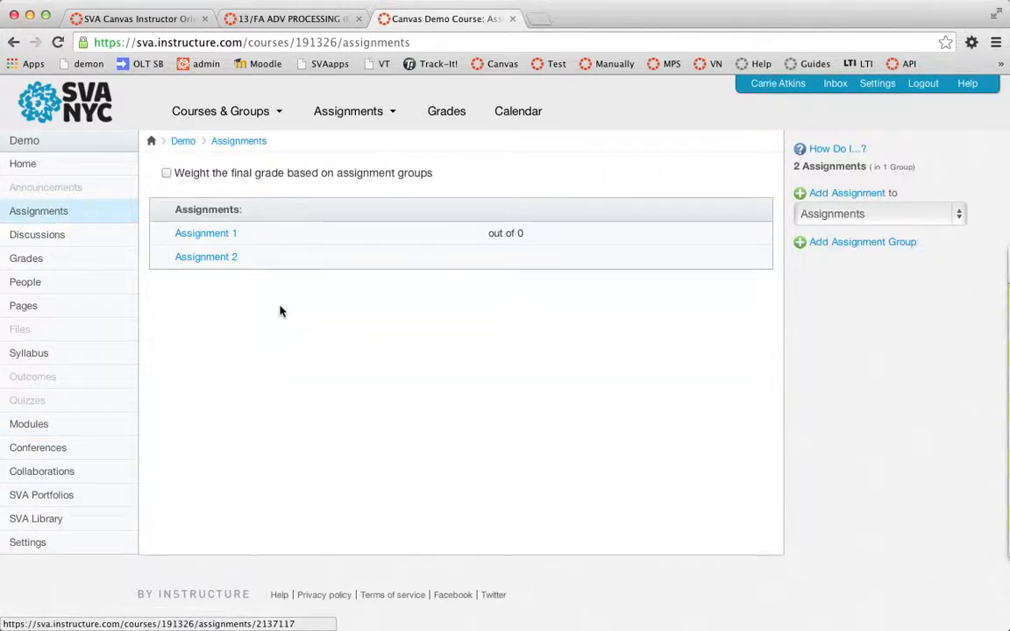
left_click(754, 257)
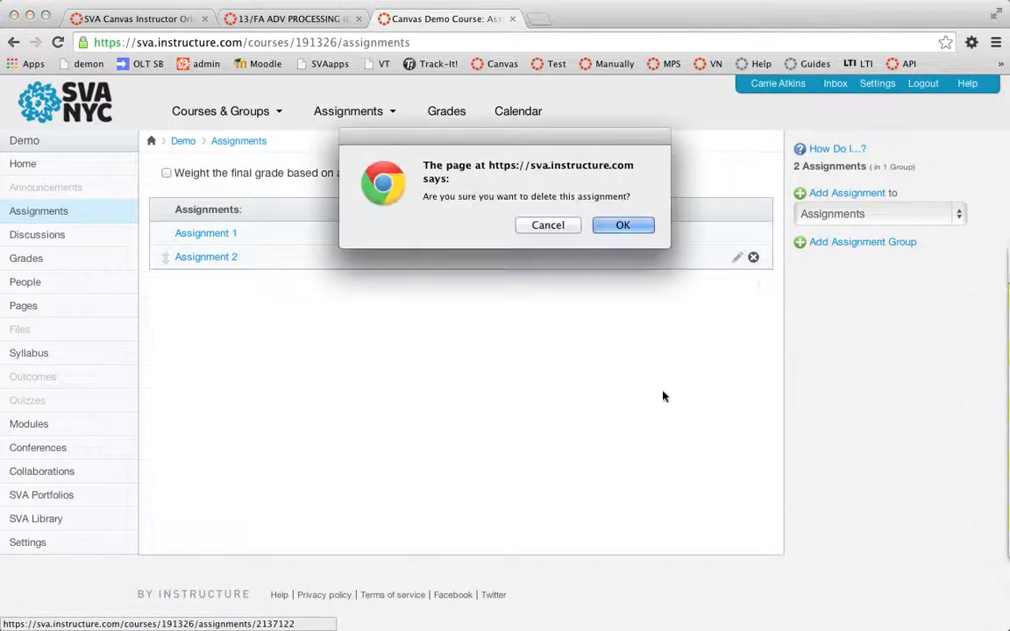
left_click(634, 225)
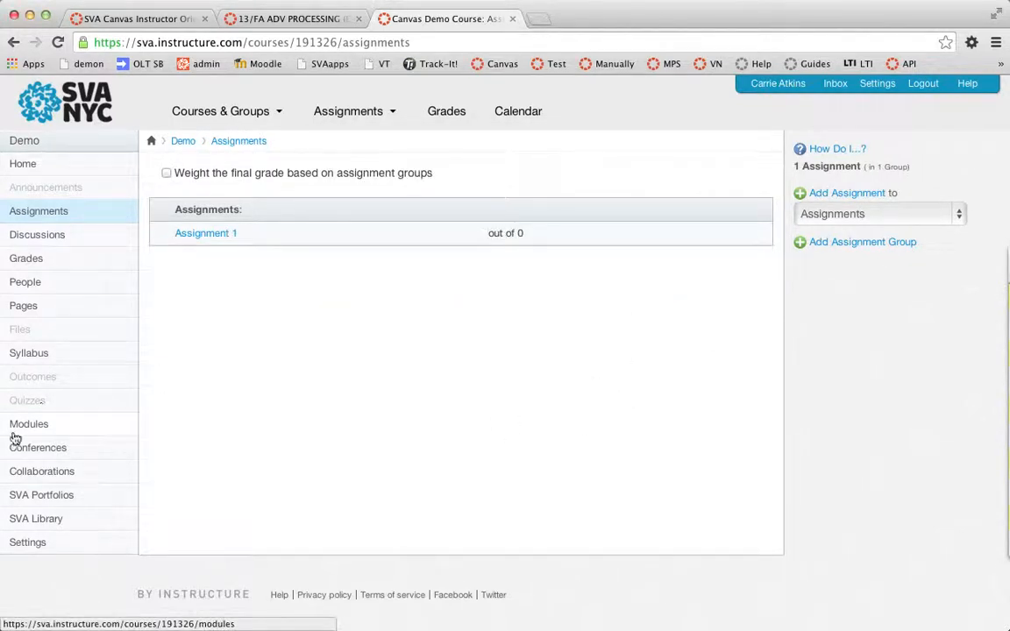
- Collapse and re-expand the Session 1 module in the modules list
left_click(48, 427)
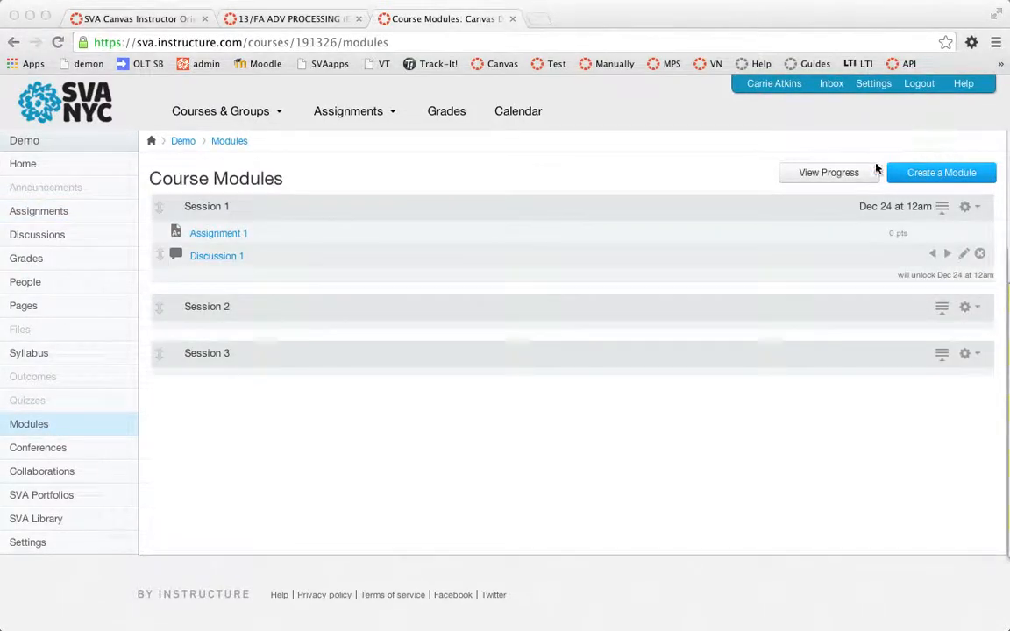
left_click(944, 212)
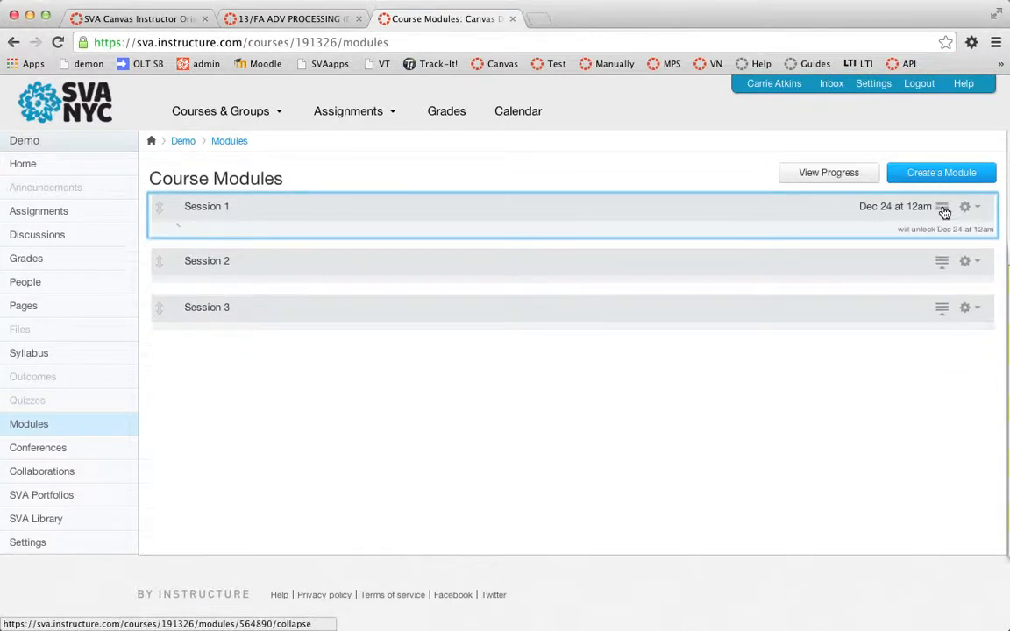
left_click(944, 211)
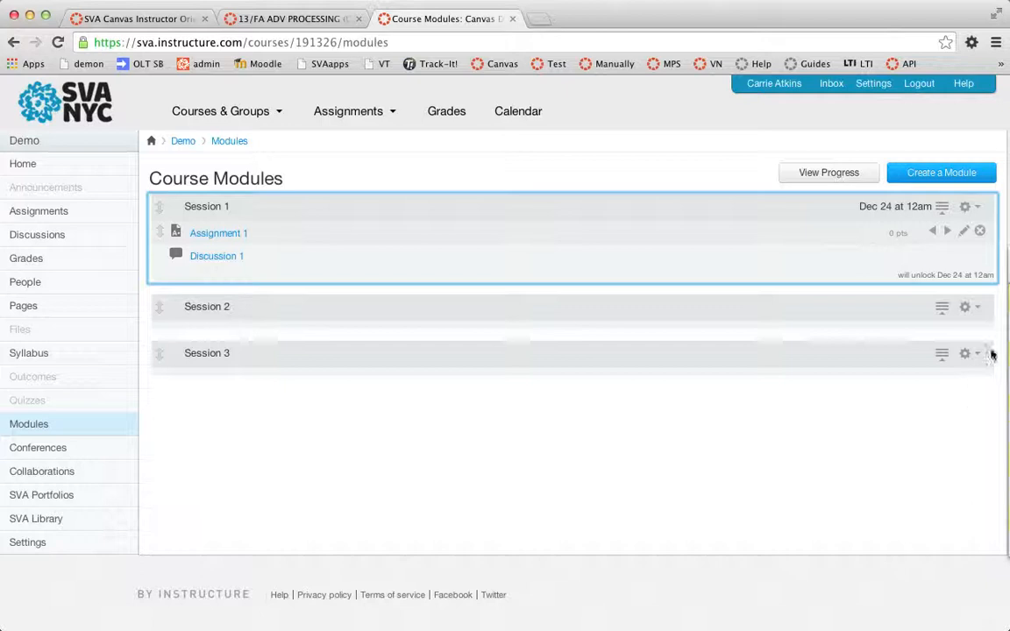
- Open Session 1's module settings and add a completion requirement for Assignment 1, browsing the requirement options
left_click(968, 207)
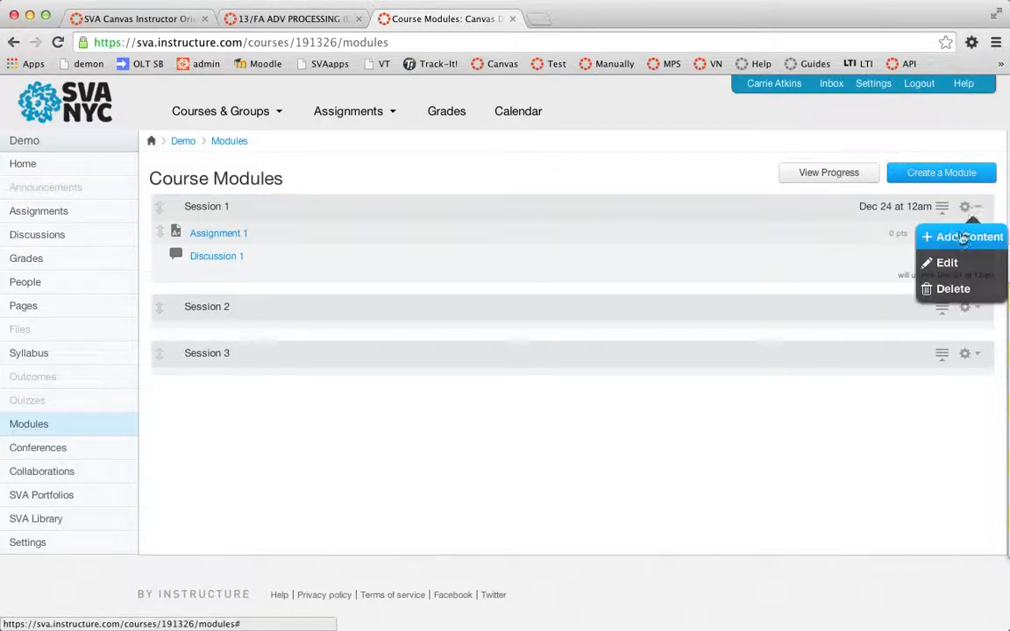
left_click(943, 263)
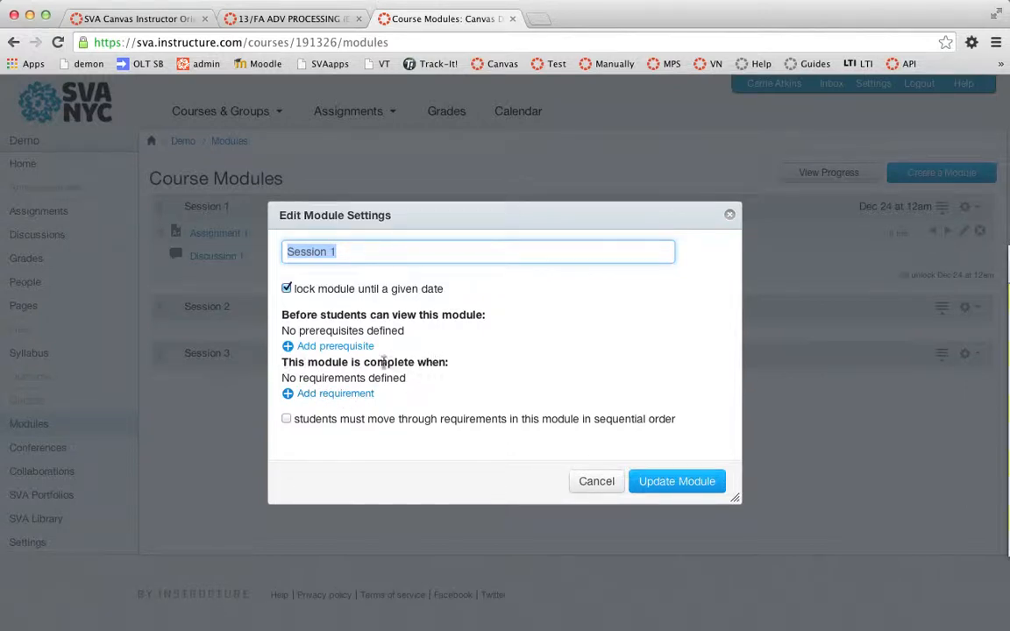
left_click(323, 394)
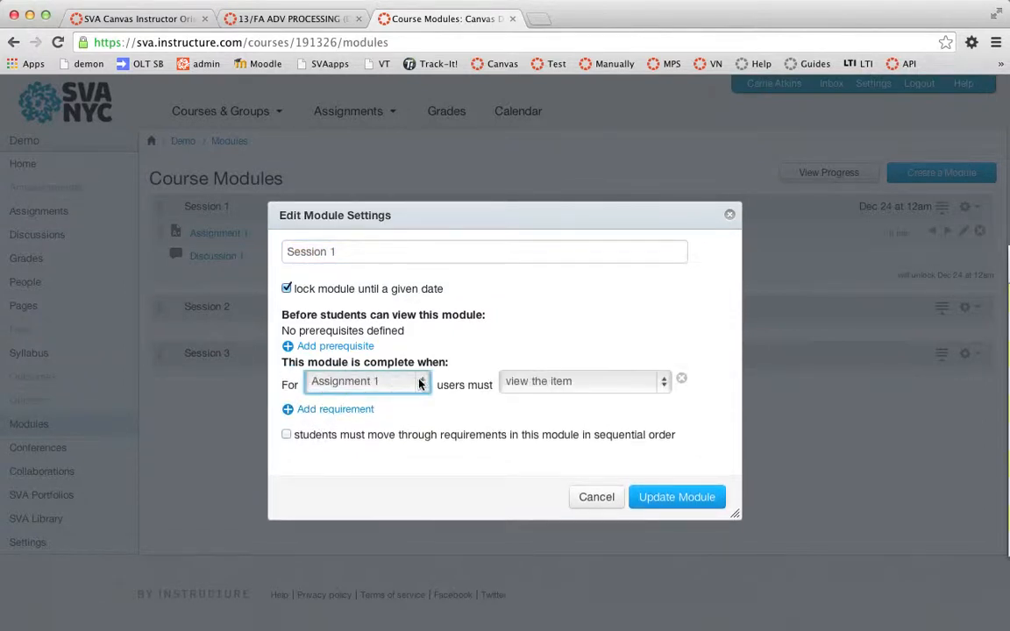
left_click(379, 382)
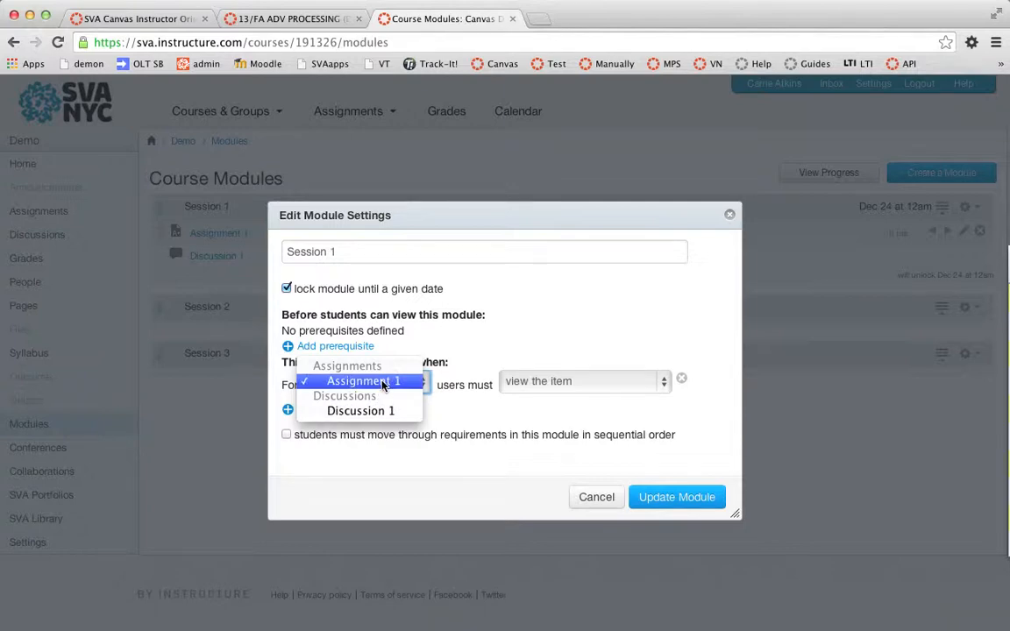
left_click(382, 382)
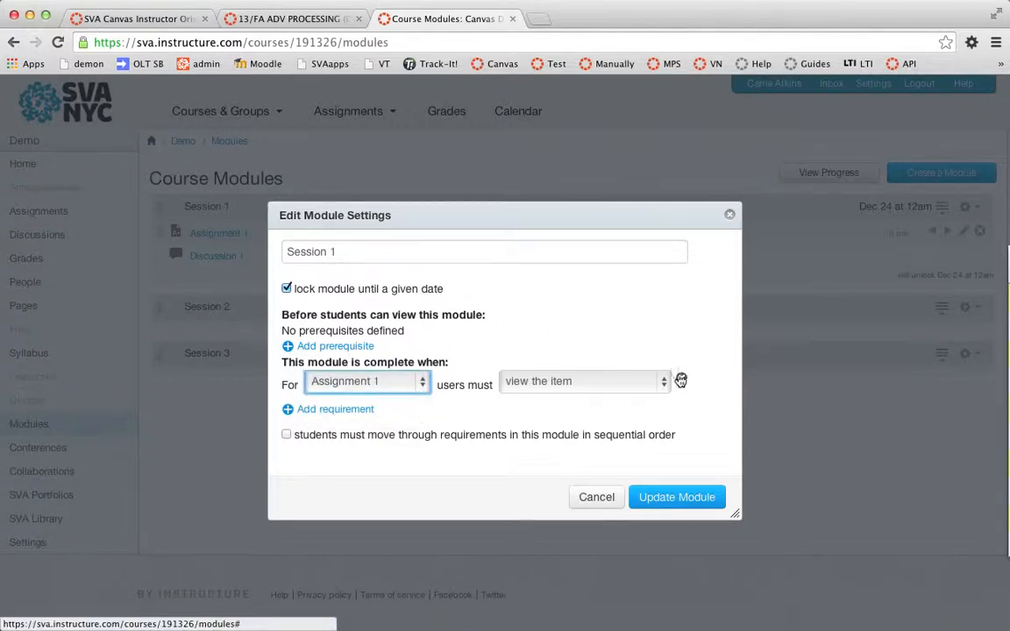
left_click(612, 391)
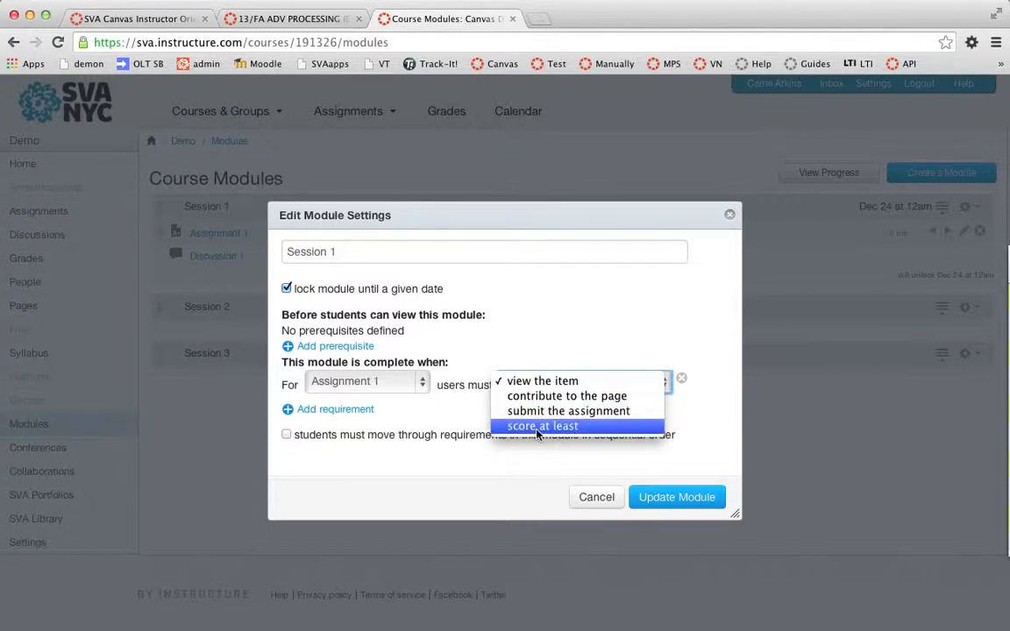
left_click(650, 336)
- Rename the module to Session 1- edit, toggle the lock-until-date option, and cancel the settings dialog
left_click(386, 252)
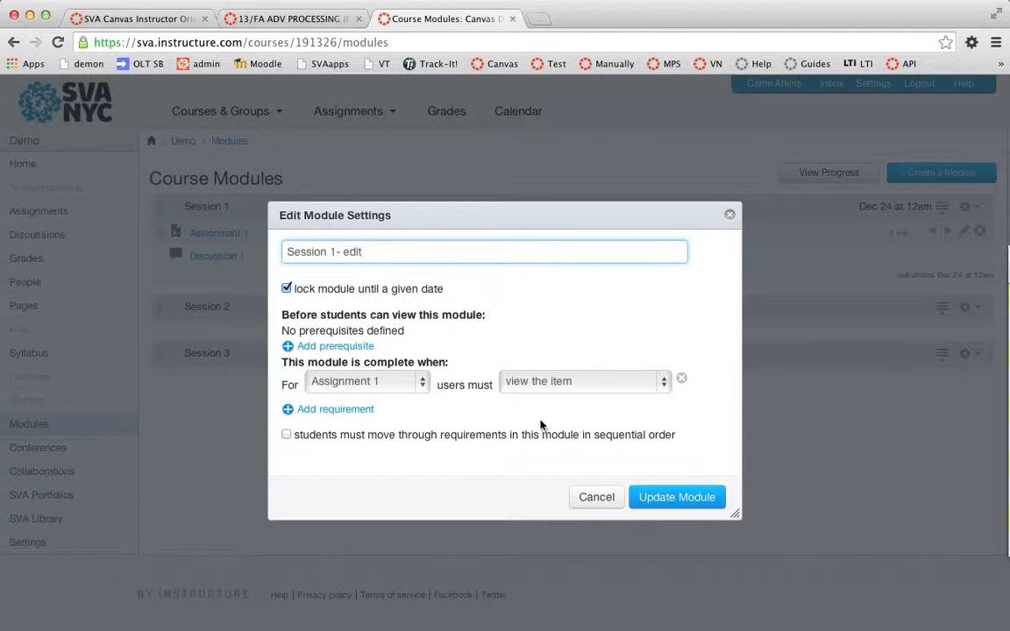
left_click(289, 290)
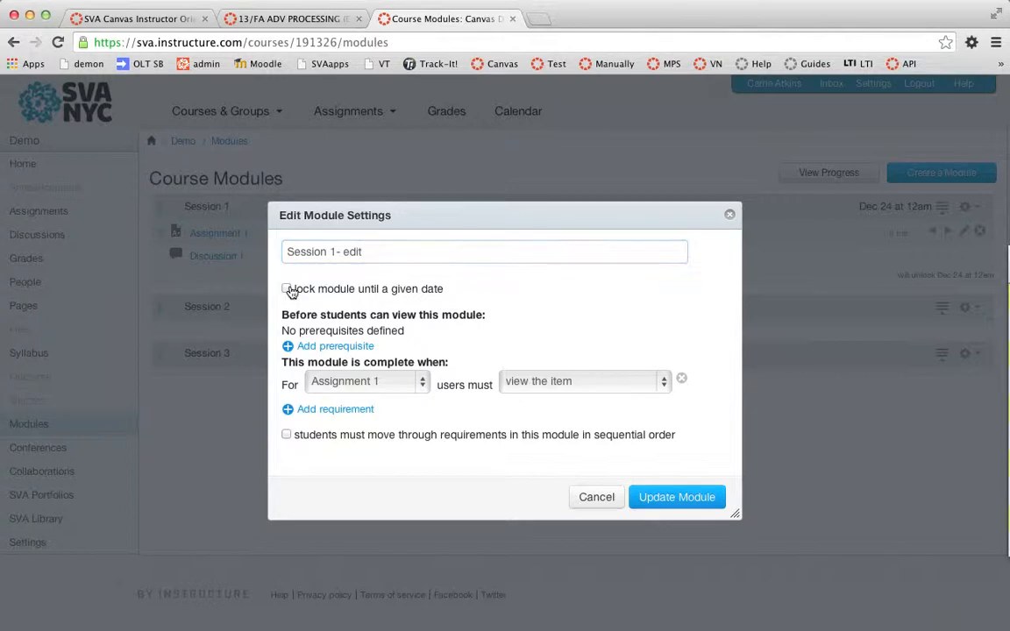
left_click(289, 290)
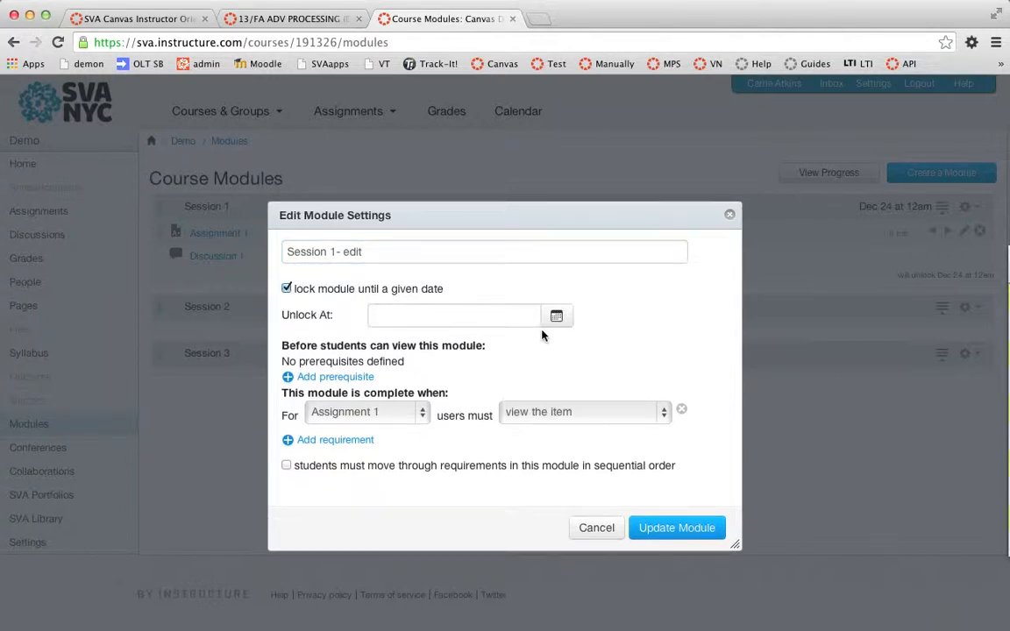
key("Escape")
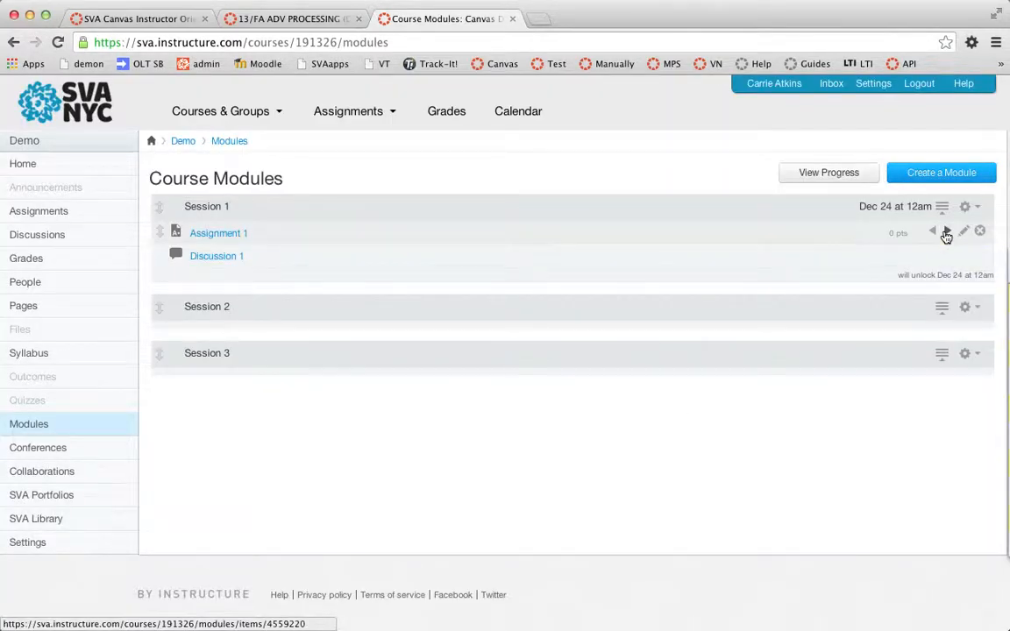
- Indent Assignment 1 within the Session 1 module
left_click(946, 233)
left_click(946, 233)
left_click(947, 233)
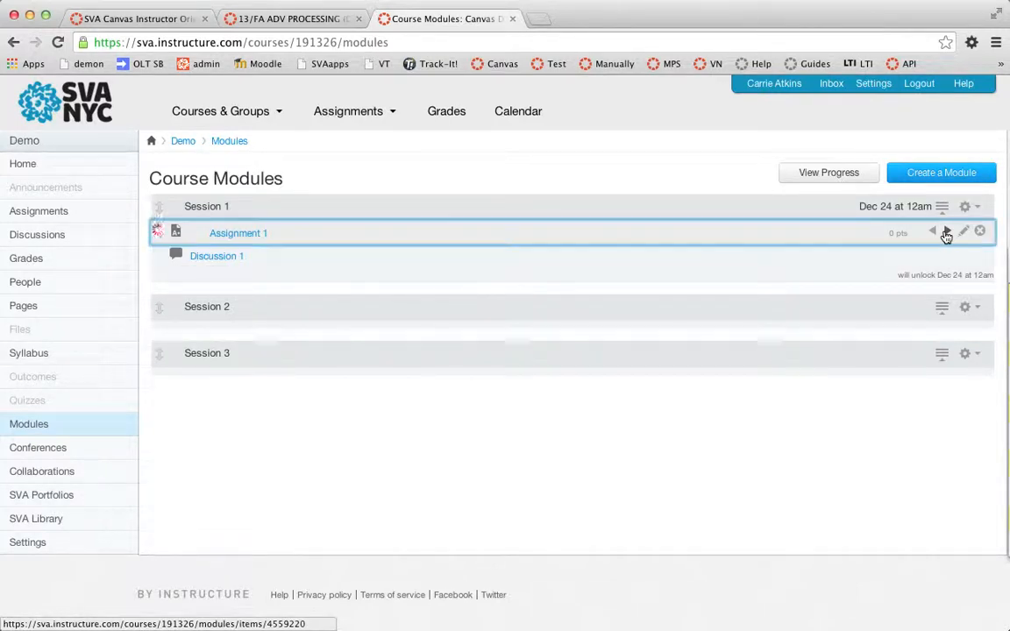
- Add a text header named Assignments to Session 1 and move it above Assignment 1
left_click(966, 207)
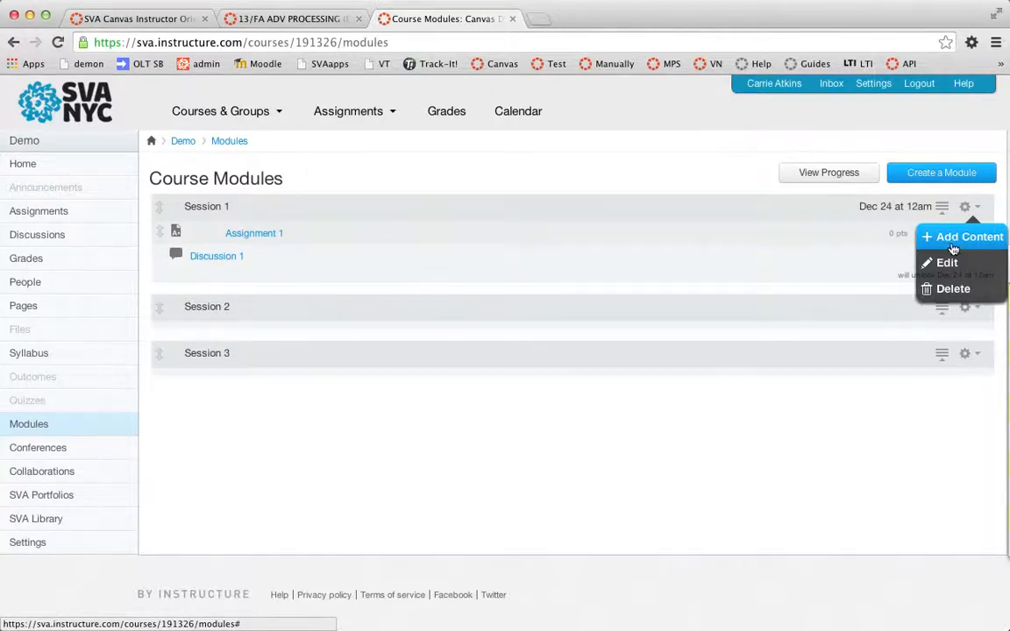
left_click(956, 239)
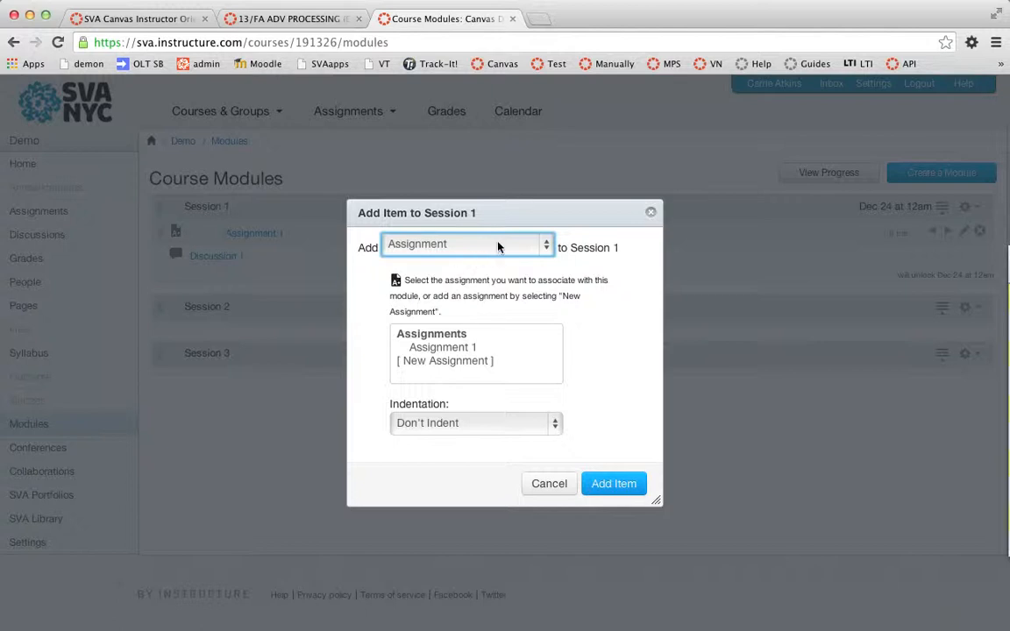
left_click(449, 244)
left_click(424, 319)
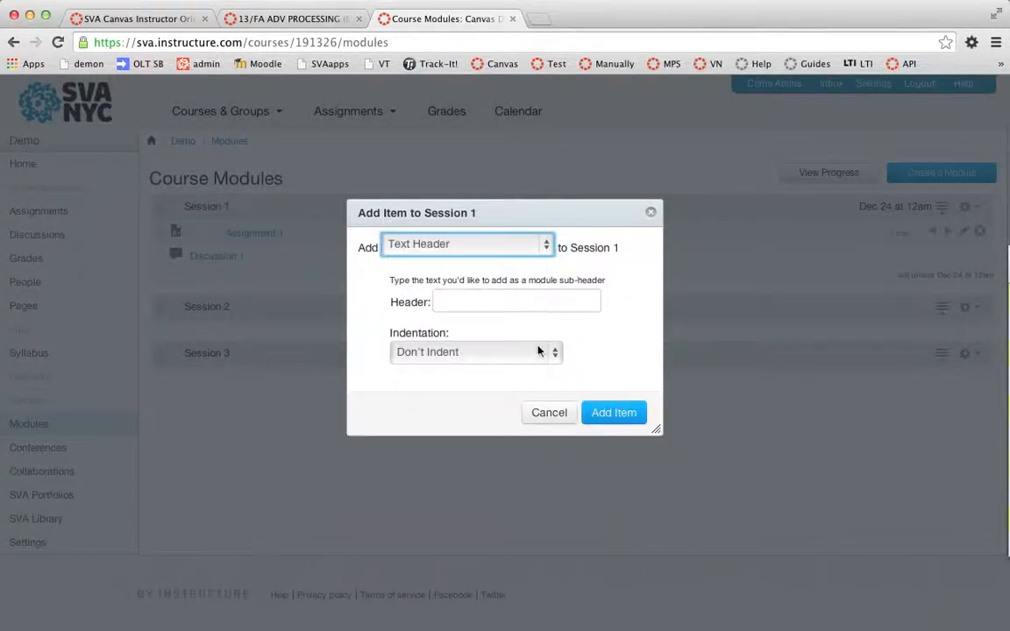
left_click(469, 303)
type("A")
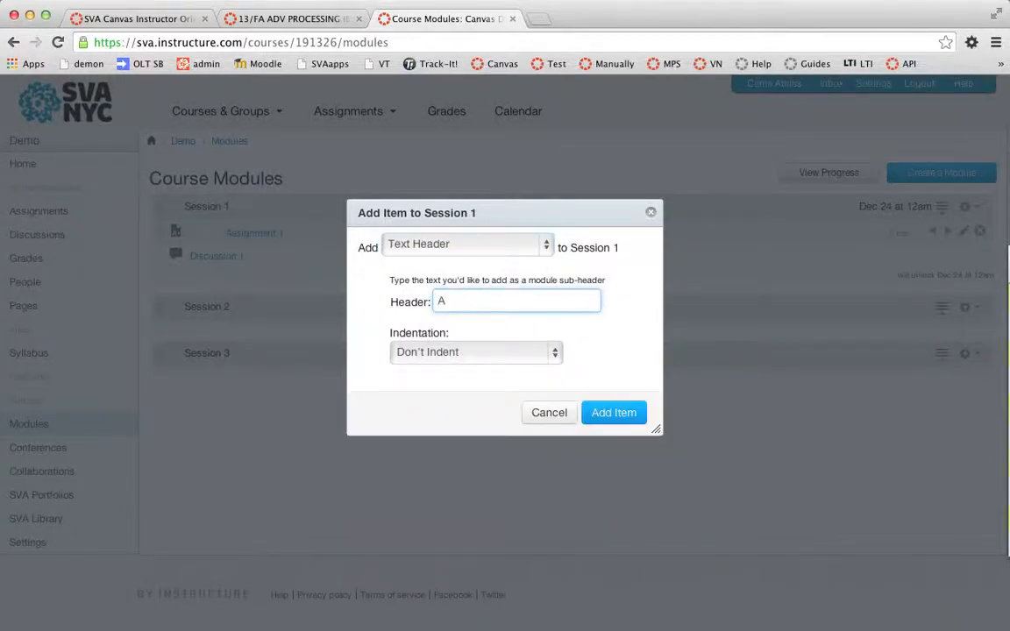
type("ssignments")
left_click(610, 413)
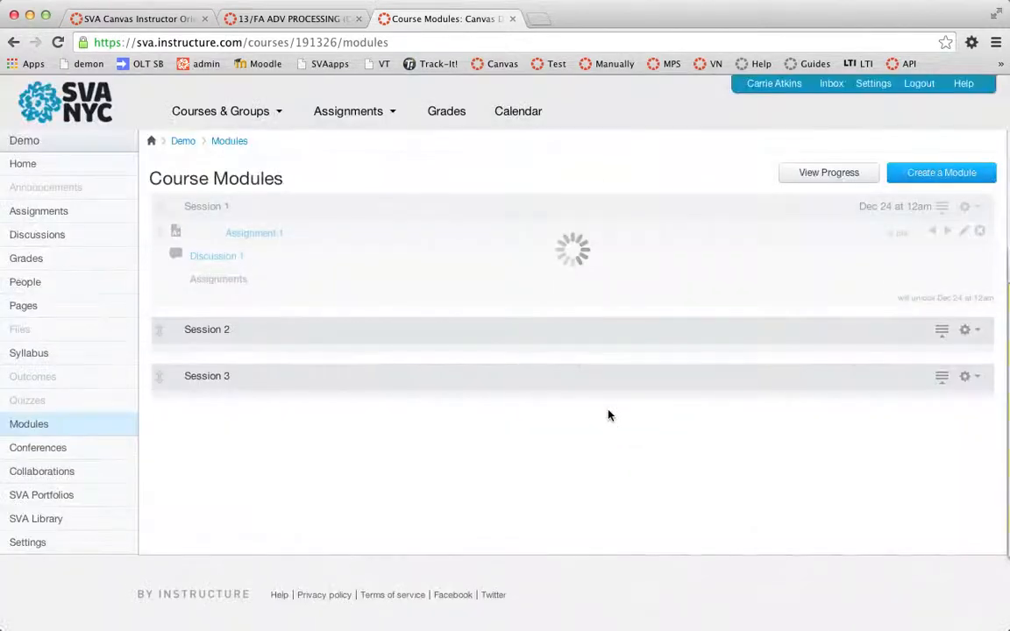
left_click_drag(158, 279, 163, 229)
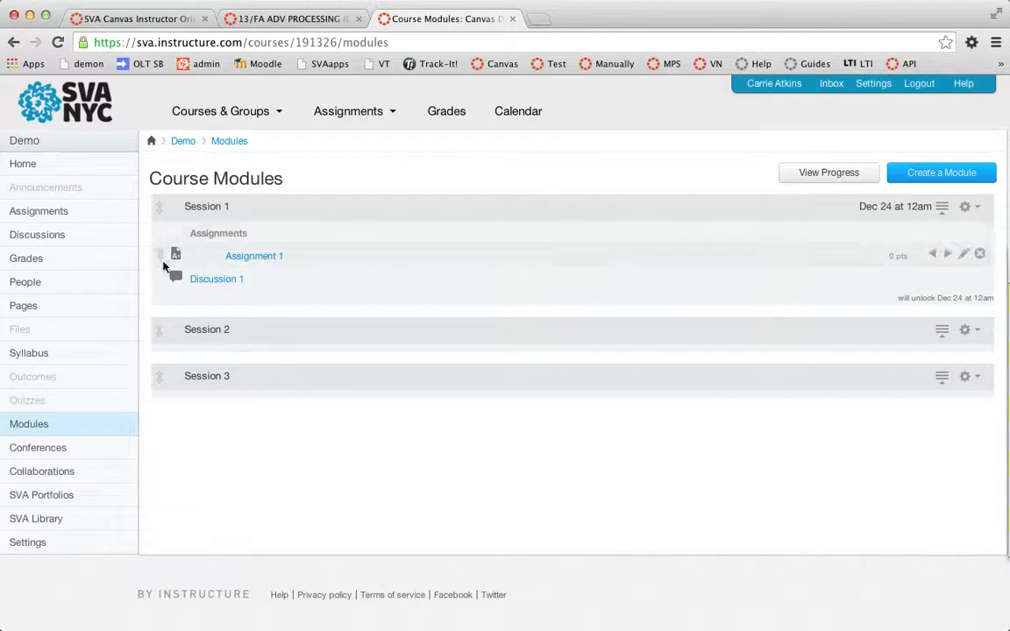
- Move Discussion 1 into Session 2 and reorder the modules as Session 3, Session 2, Session 1
left_click_drag(157, 278, 166, 331)
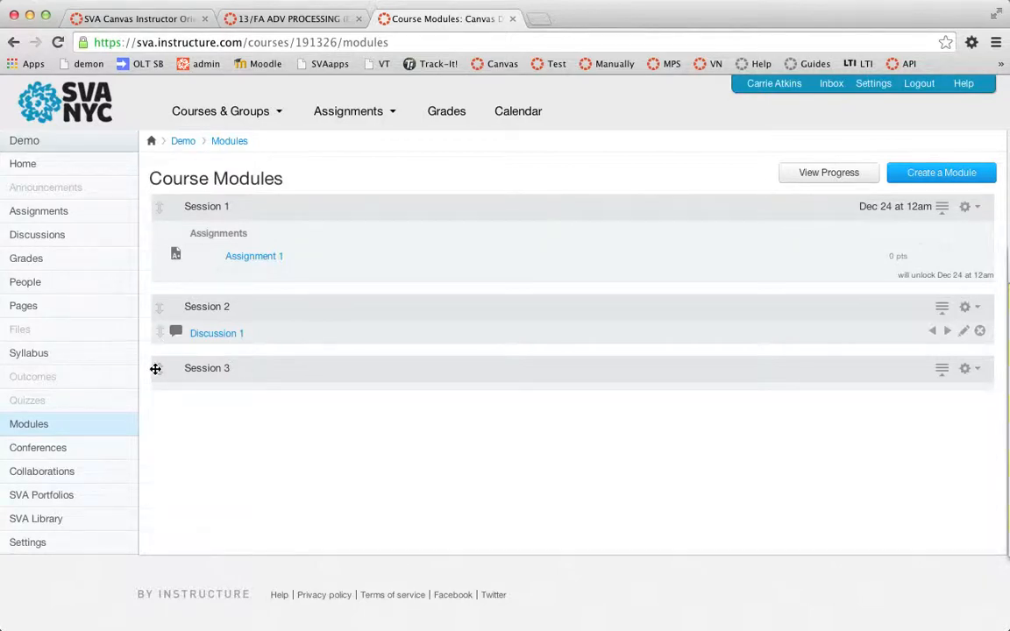
left_click_drag(155, 369, 160, 300)
left_click_drag(158, 301, 167, 205)
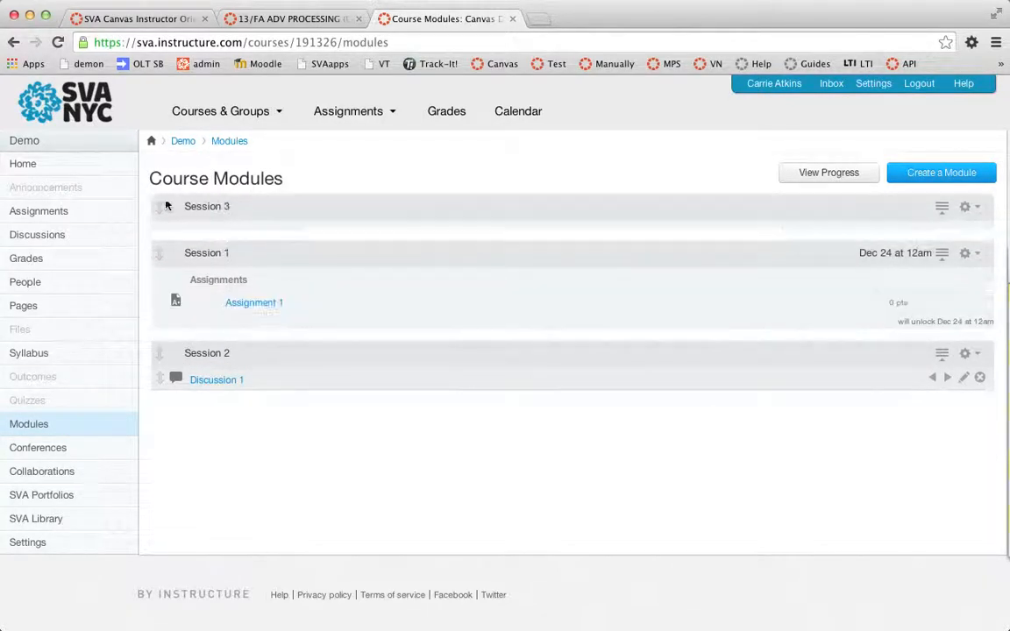
left_click_drag(156, 358, 975, 238)
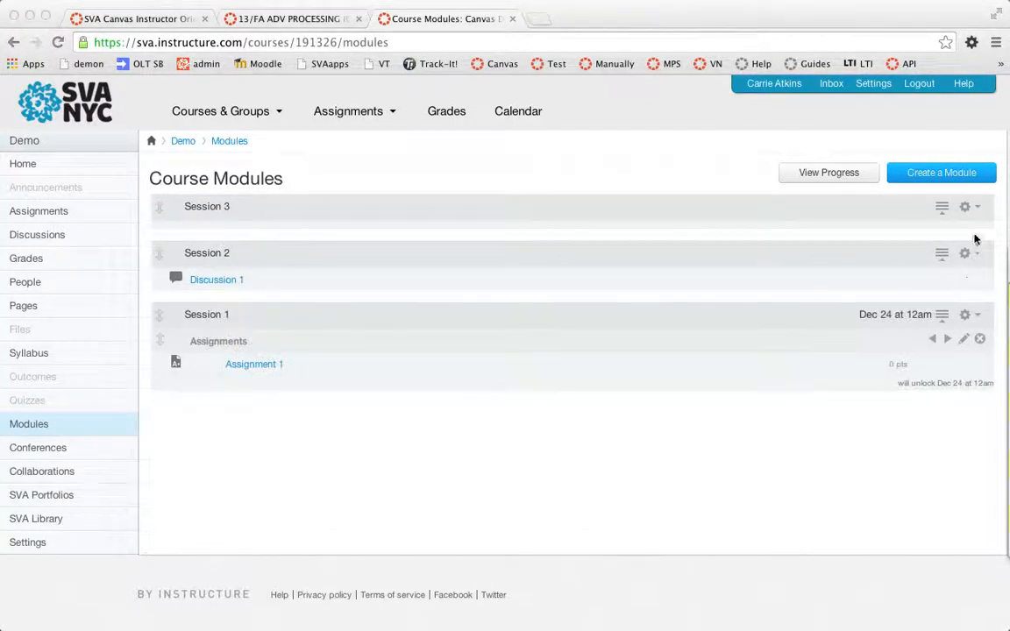
- Delete the Session 3 module
left_click(974, 207)
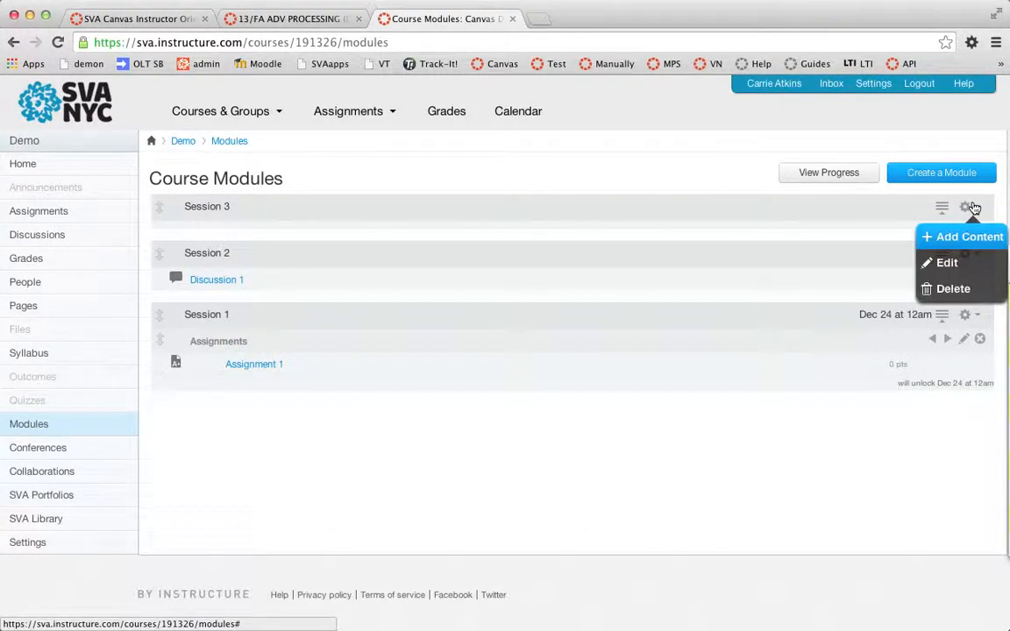
left_click(952, 288)
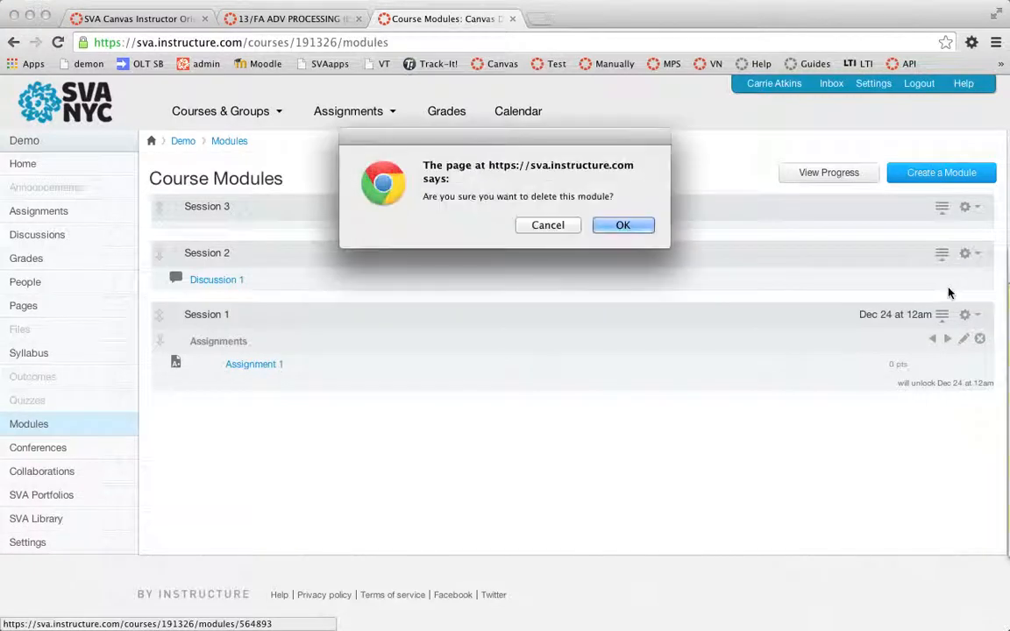
left_click(627, 225)
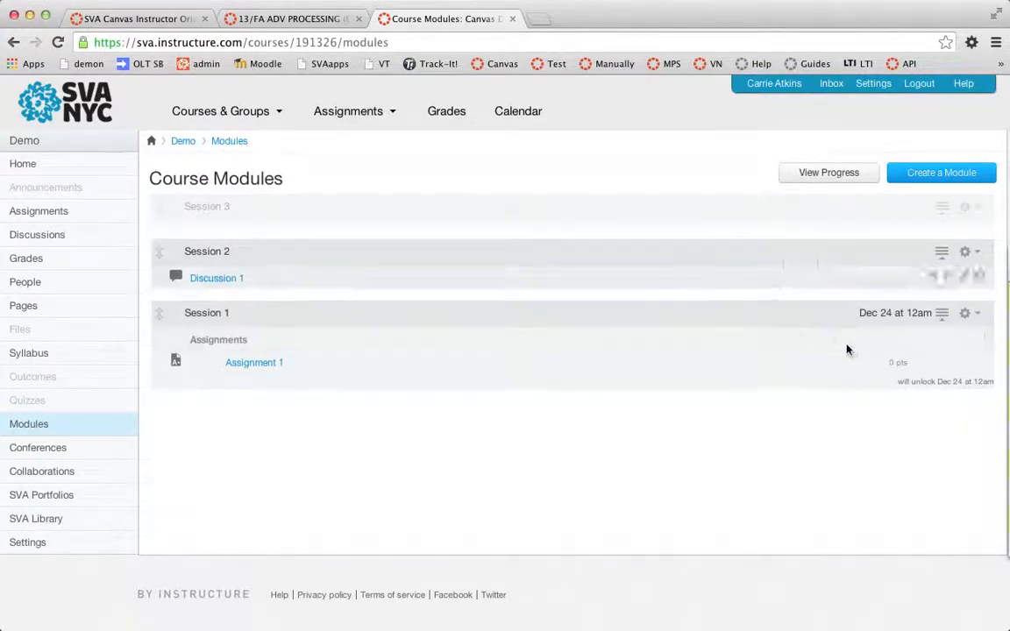